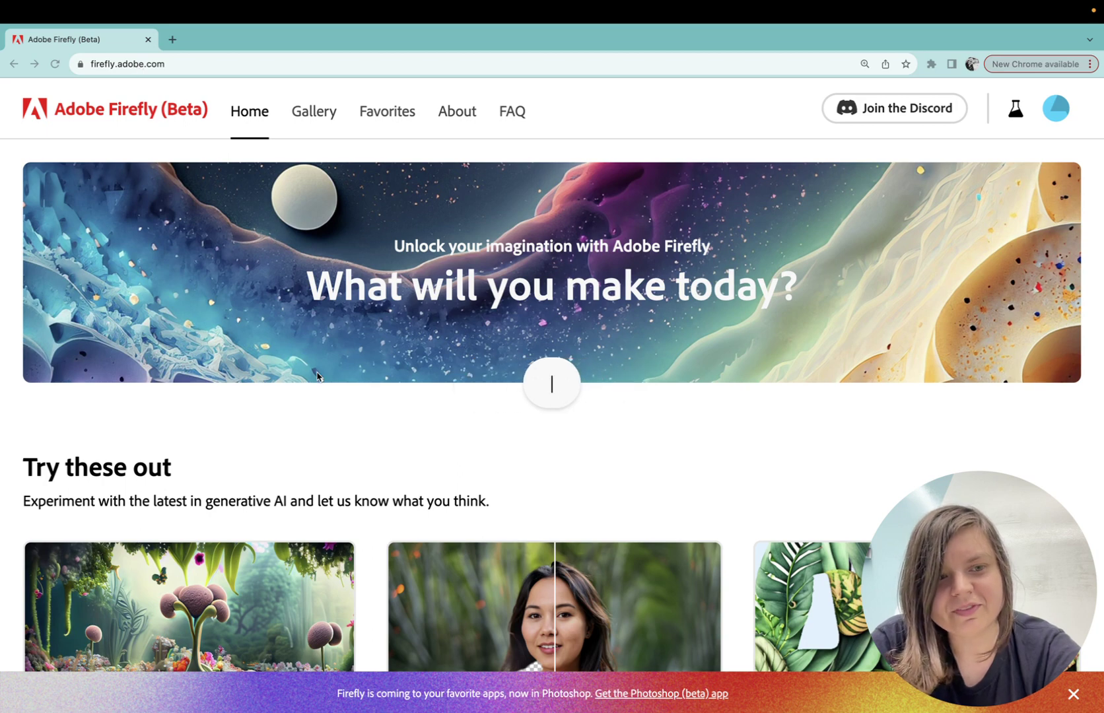
Scroll through the Firefly home page's 'Try these out' feature cards
scroll(316, 376, down, 3)
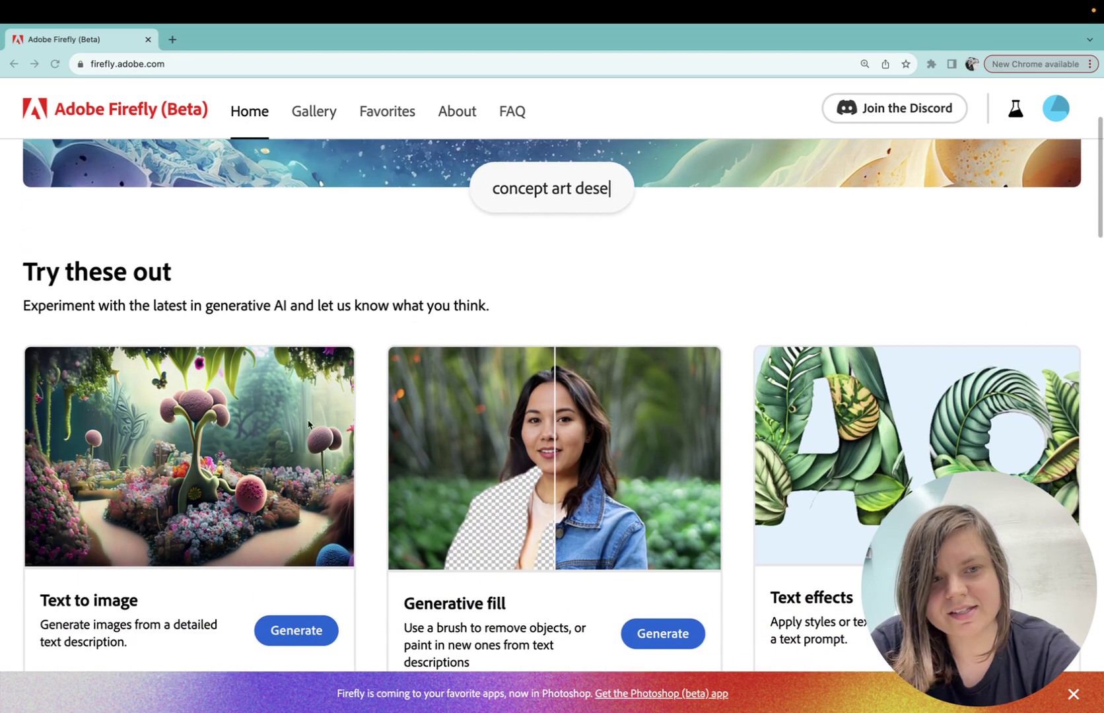
scroll(204, 536, down, 1)
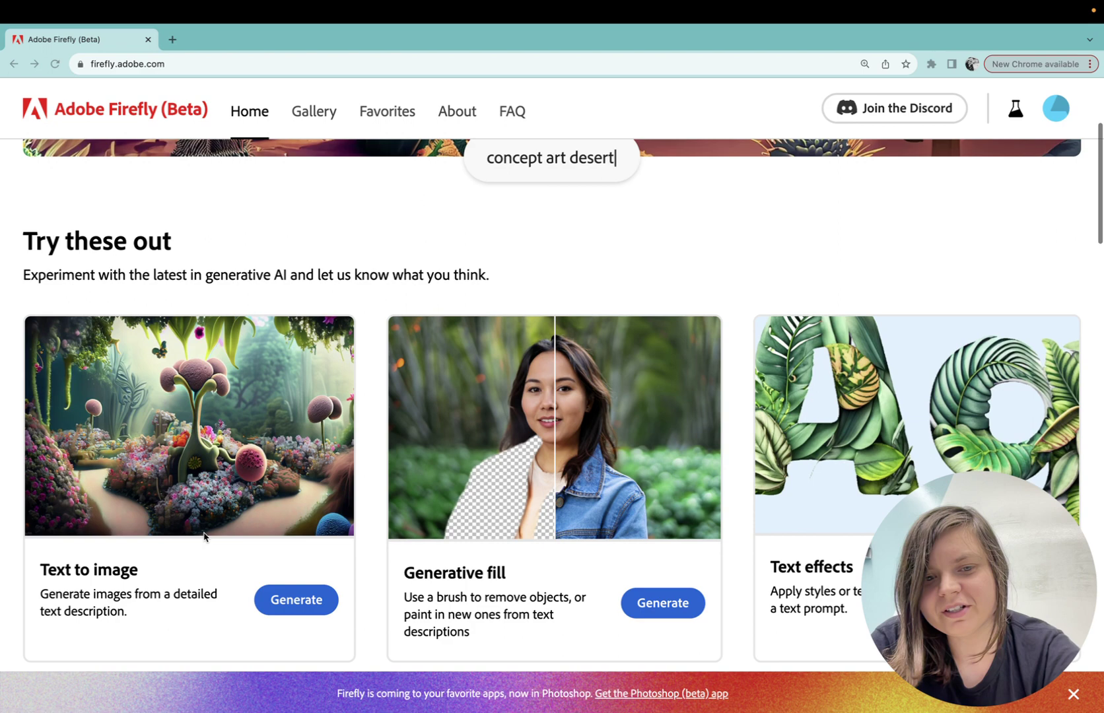
scroll(204, 536, down, 2)
scroll(730, 374, down, 1)
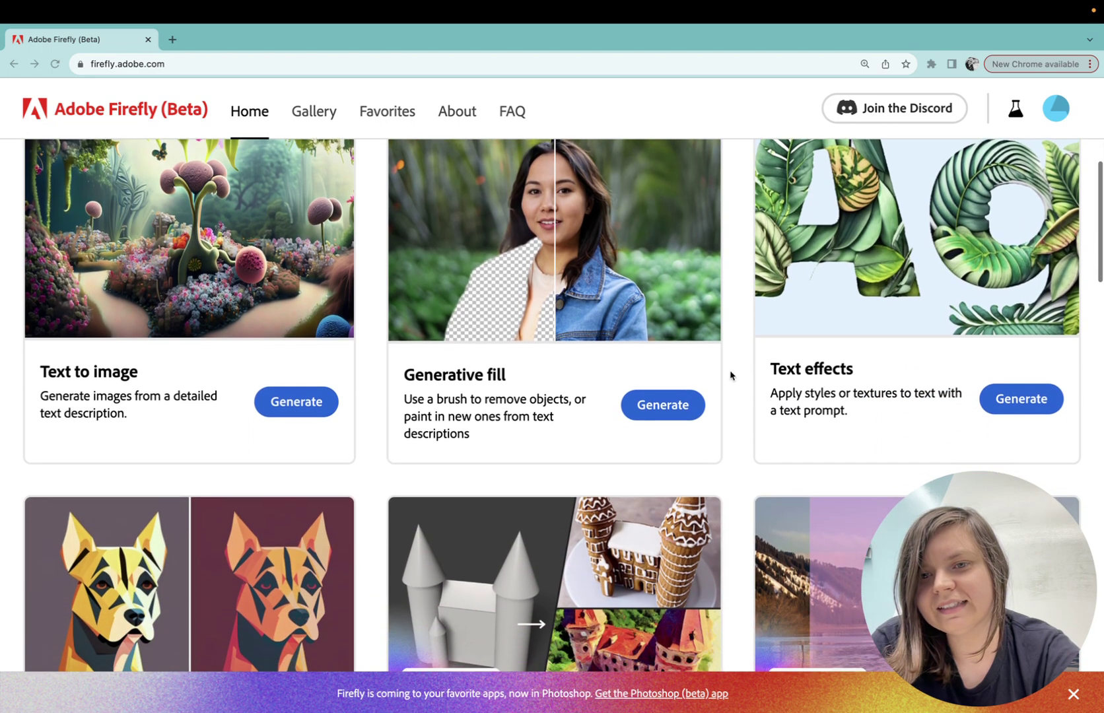
scroll(416, 478, down, 3)
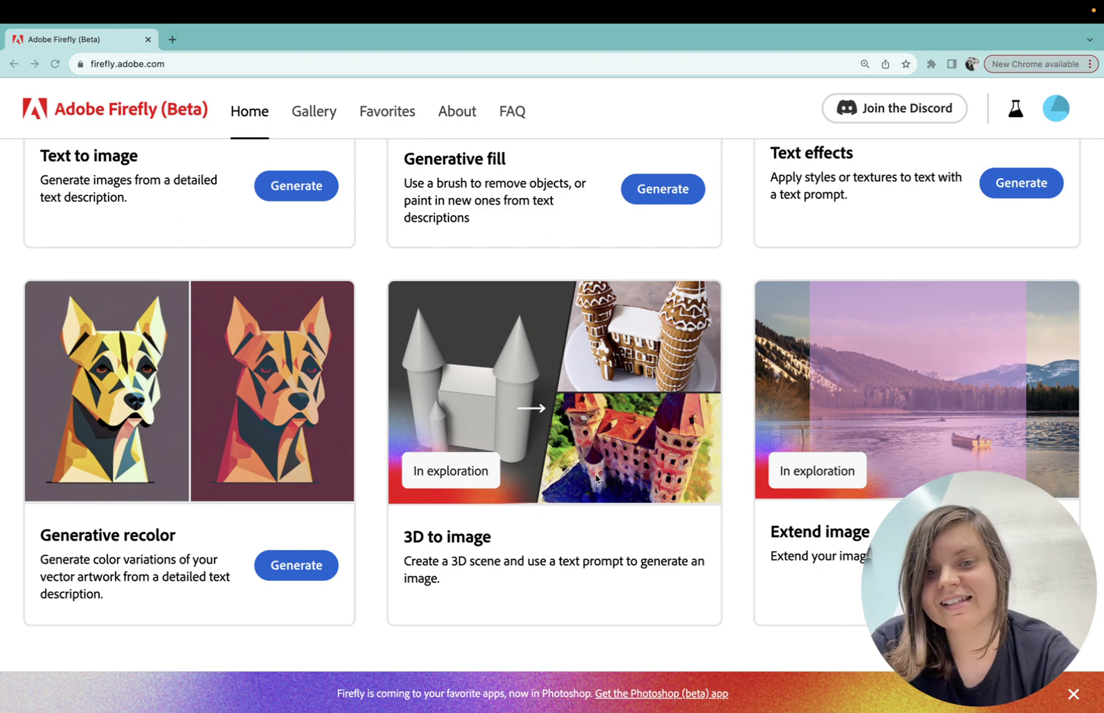
scroll(586, 462, up, 5)
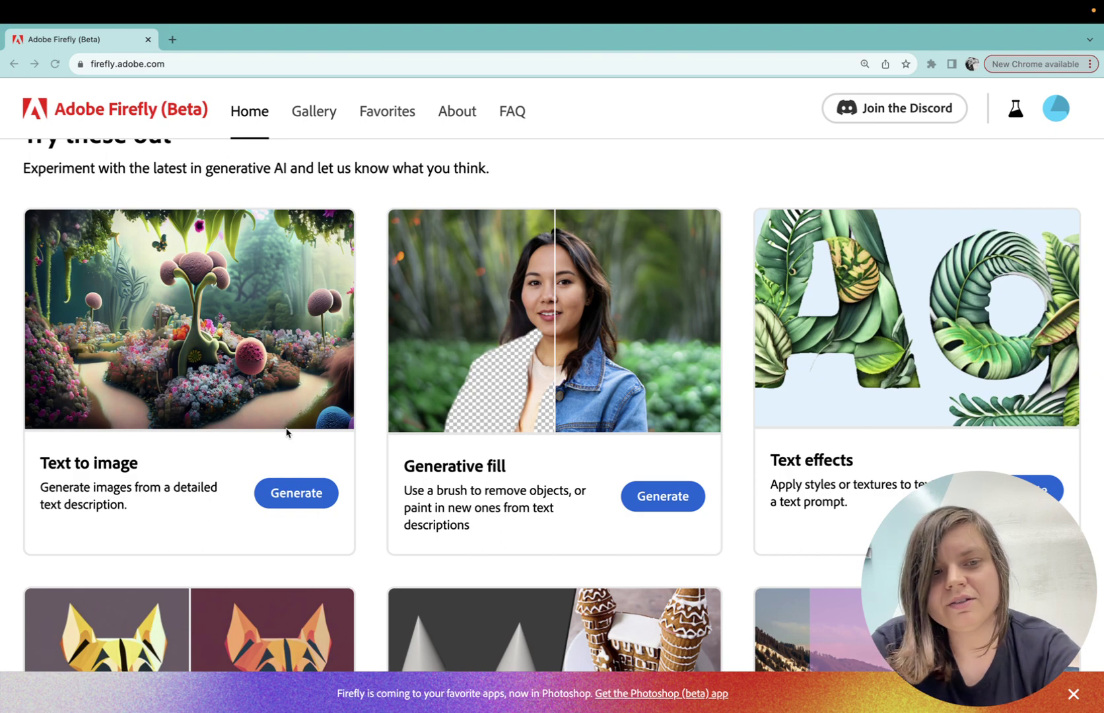
Start Text to image from its card to open the example gallery
click(300, 495)
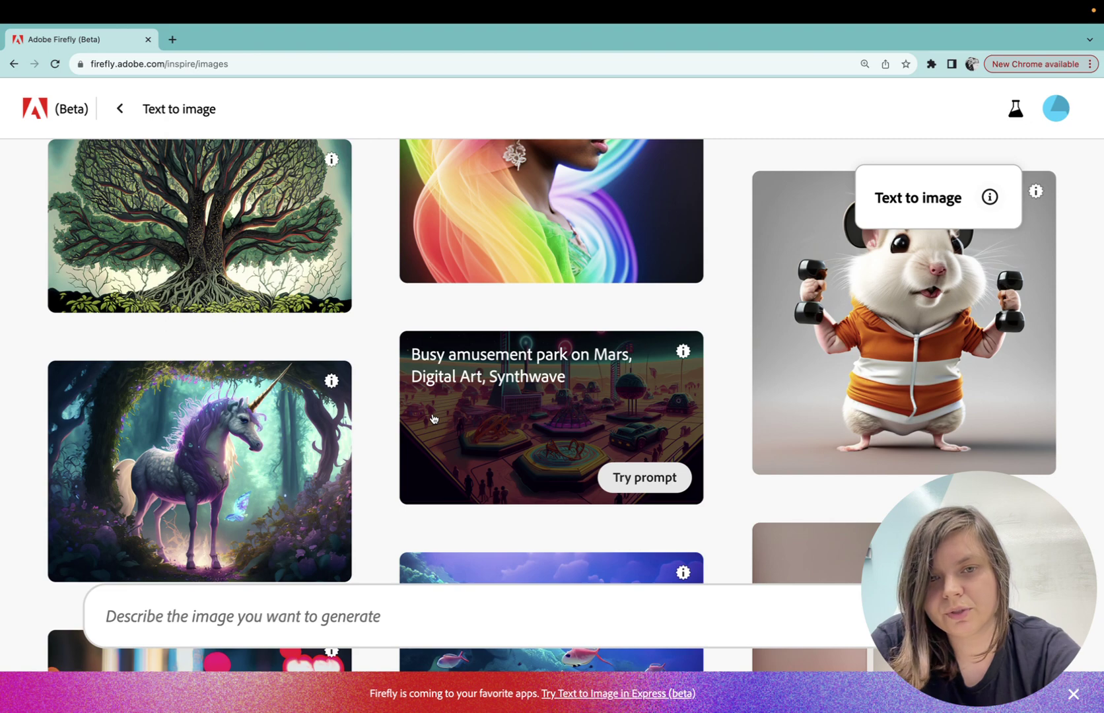
scroll(433, 418, down, 7)
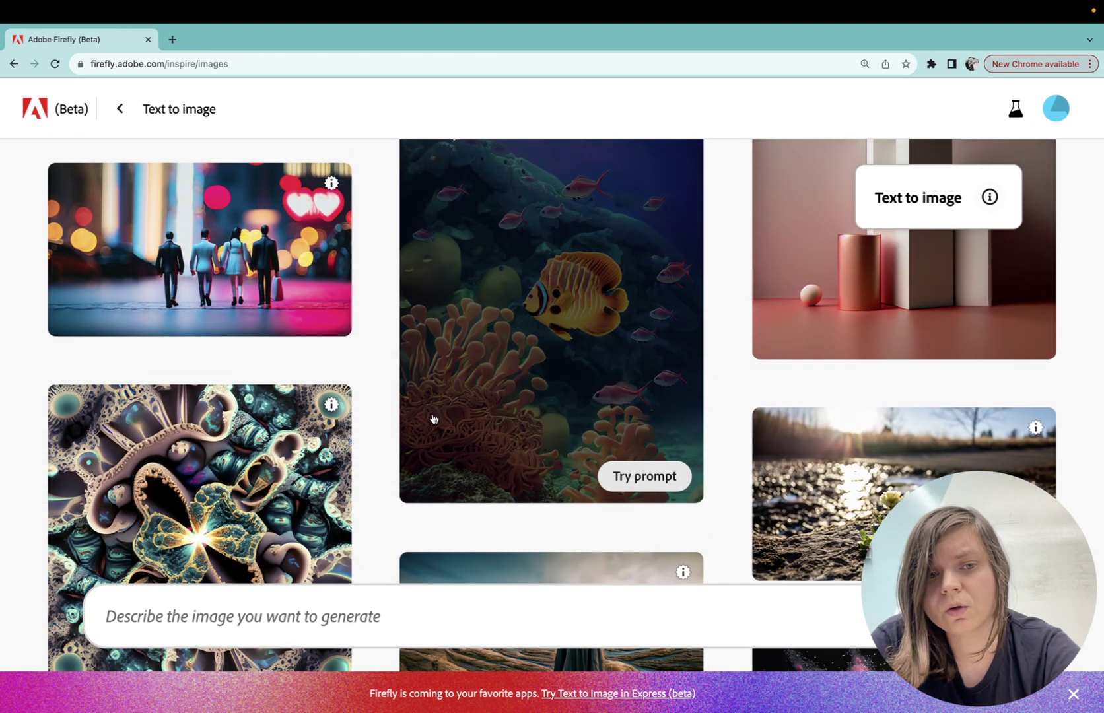
scroll(433, 418, down, 3)
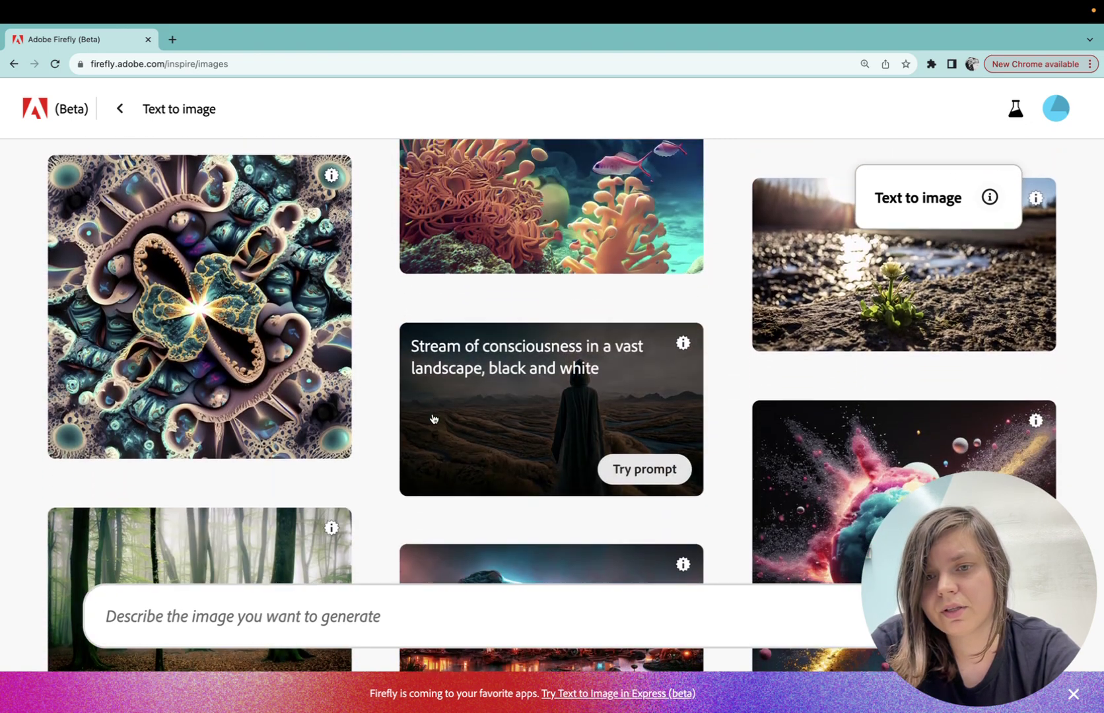
Scroll the gallery until the 'Glowing river in a cave' example comes into view
scroll(433, 418, down, 1)
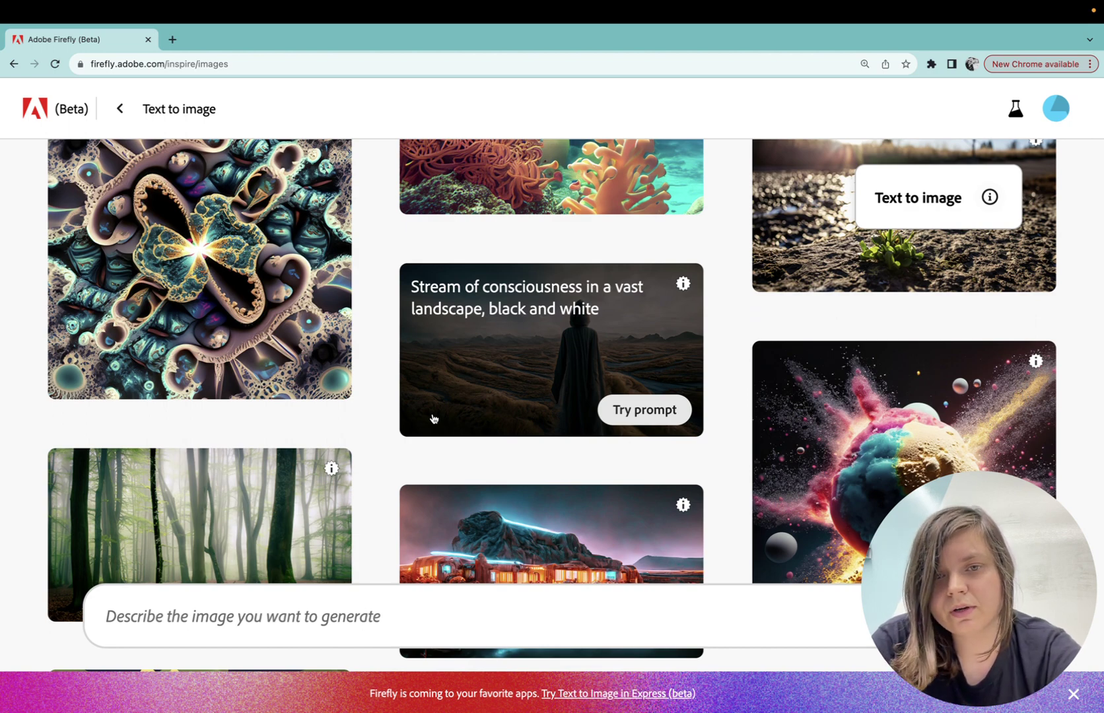
scroll(433, 417, down, 3)
scroll(433, 418, down, 5)
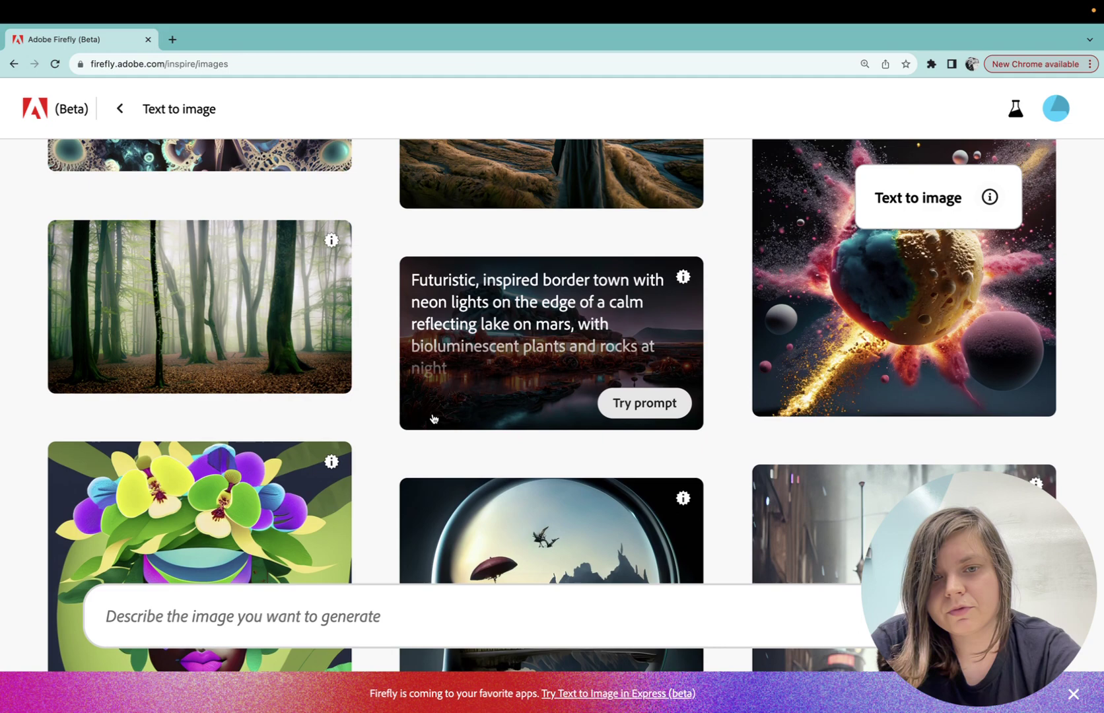
scroll(433, 418, down, 5)
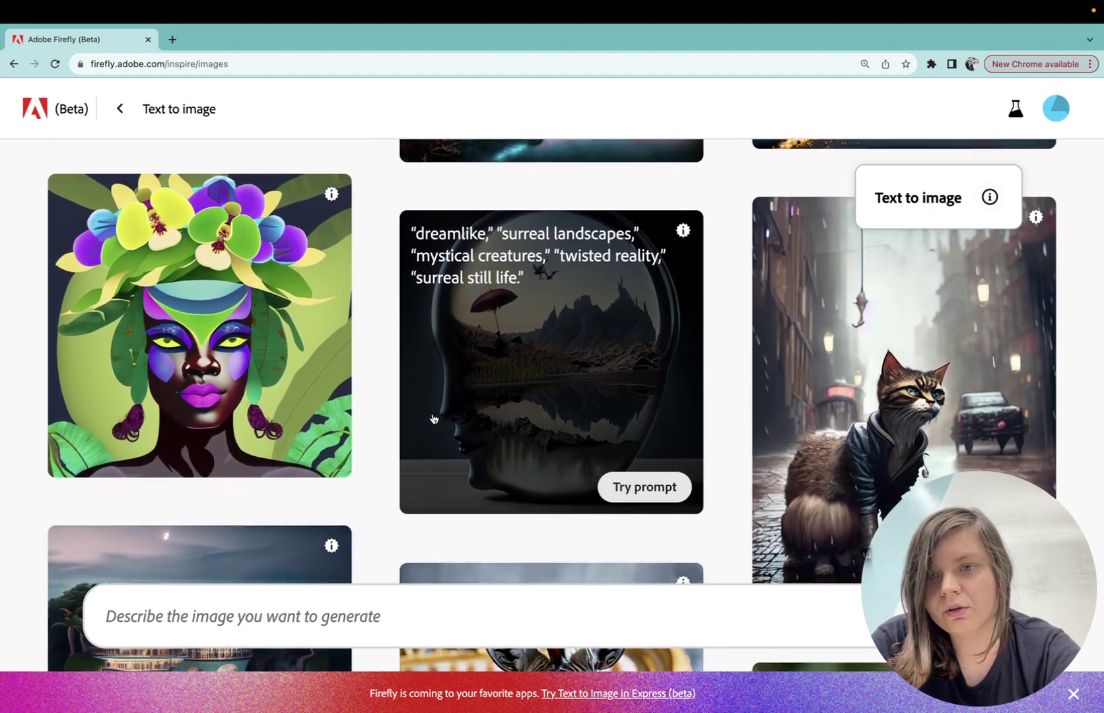
scroll(433, 418, down, 9)
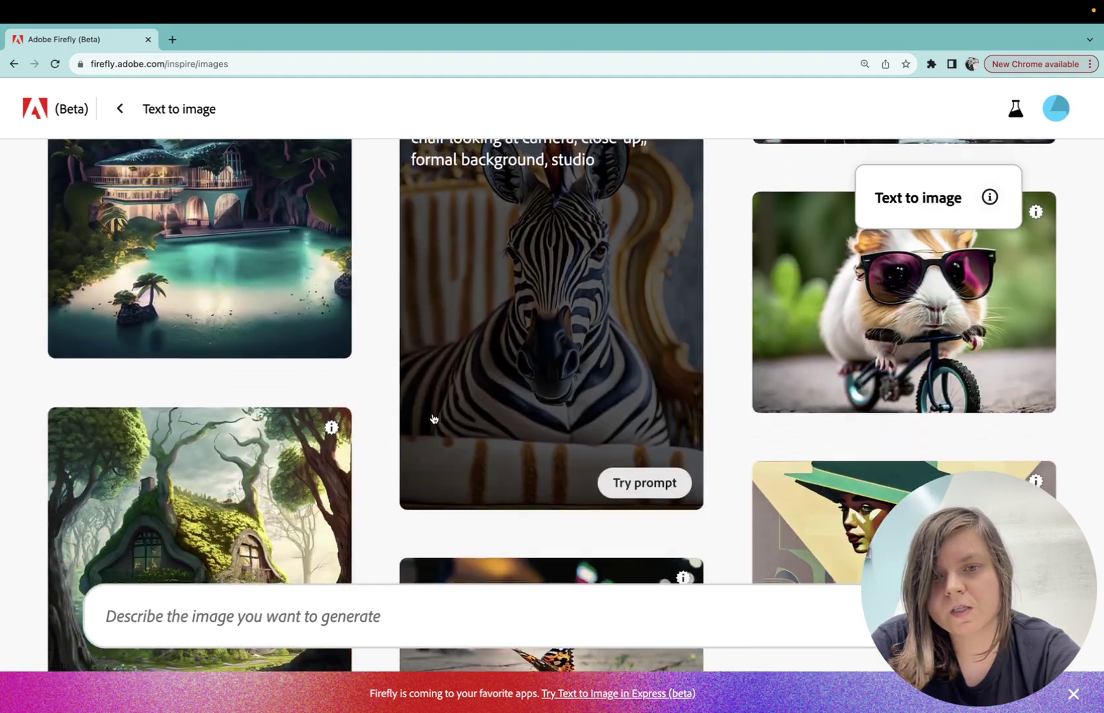
scroll(433, 417, down, 11)
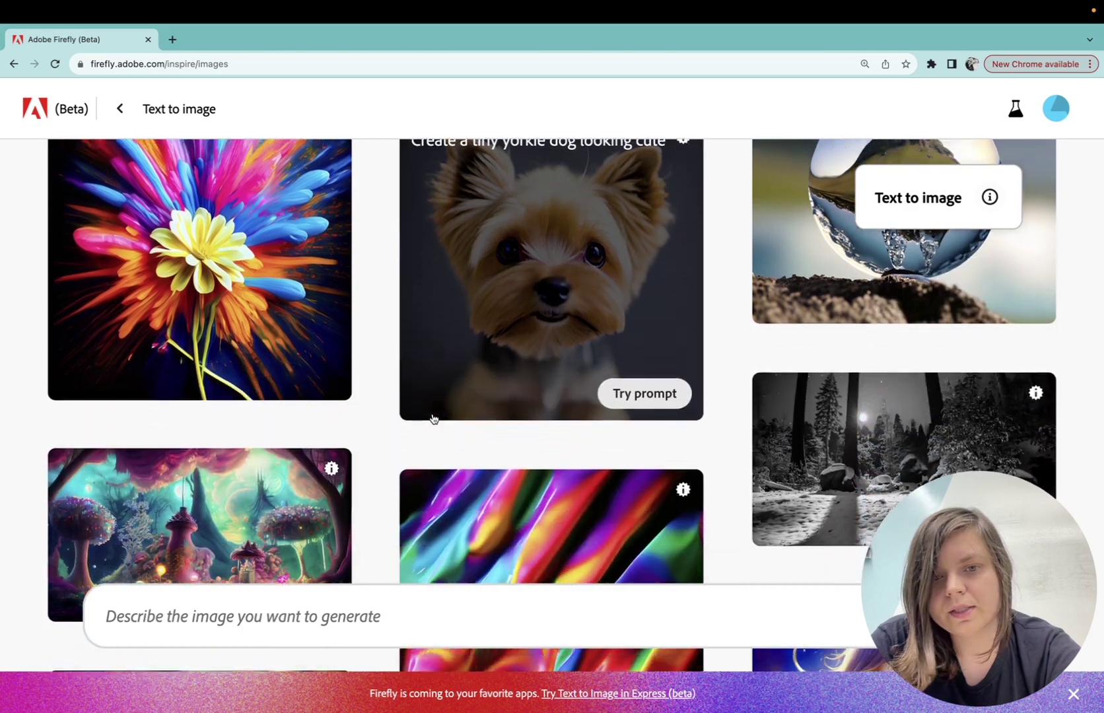
scroll(433, 418, down, 16)
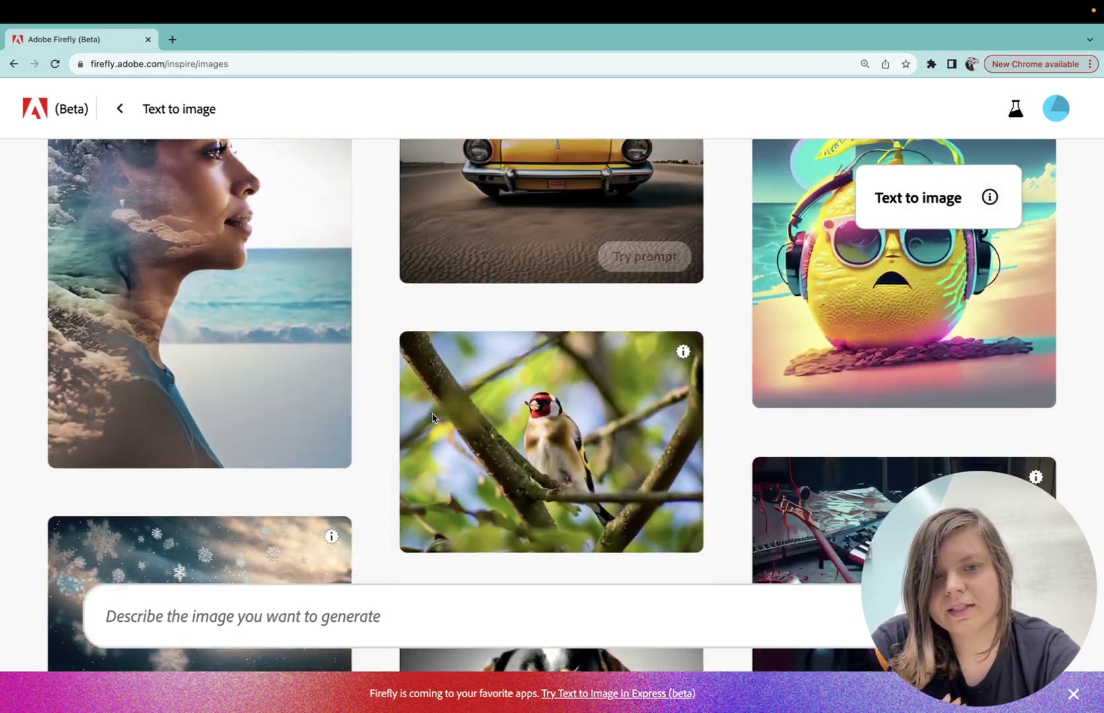
scroll(433, 418, down, 15)
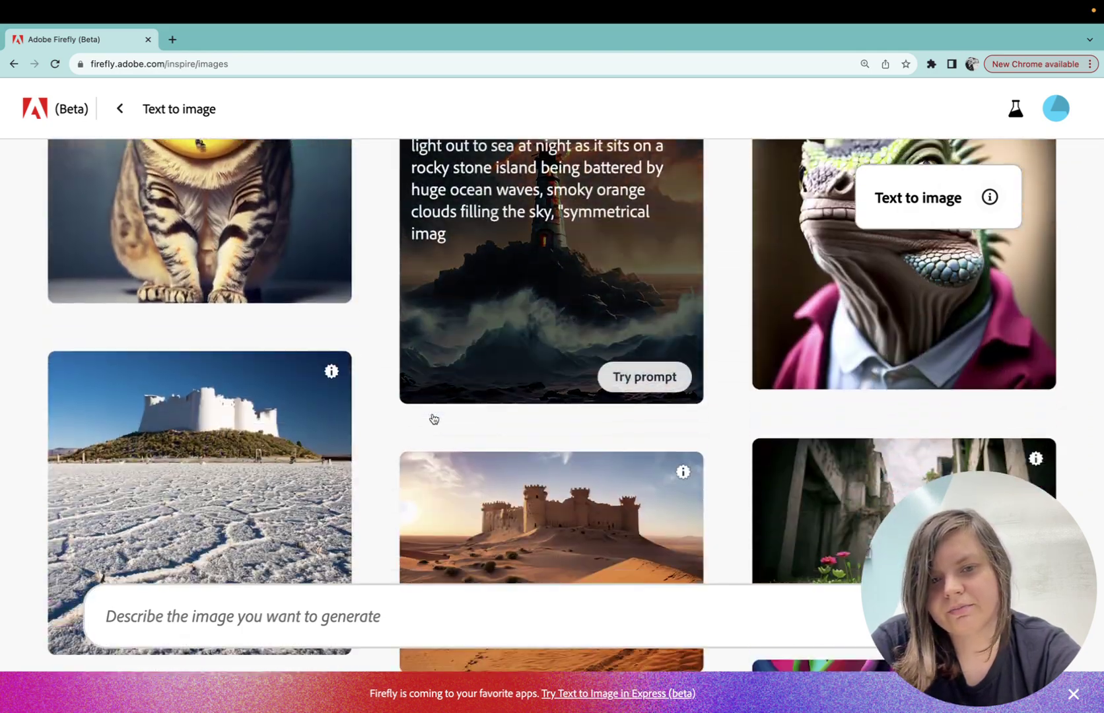
scroll(433, 417, up, 1)
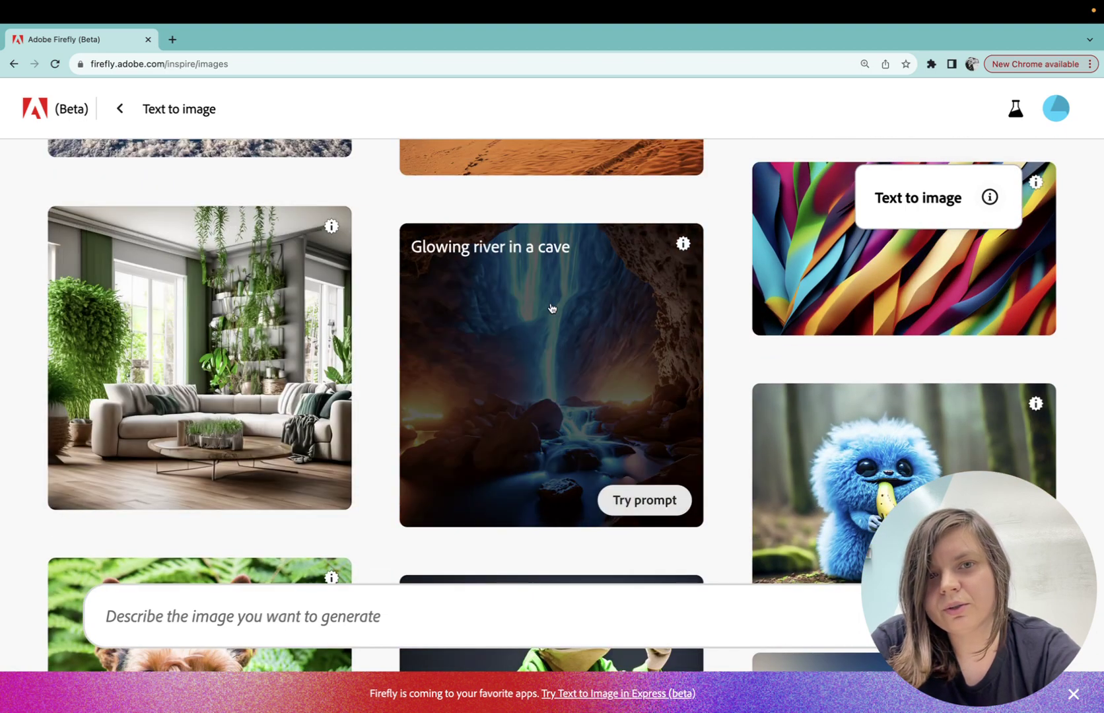
Apply the 'Glowing river in a cave' example prompt and review the four Square (1:1) results
click(547, 339)
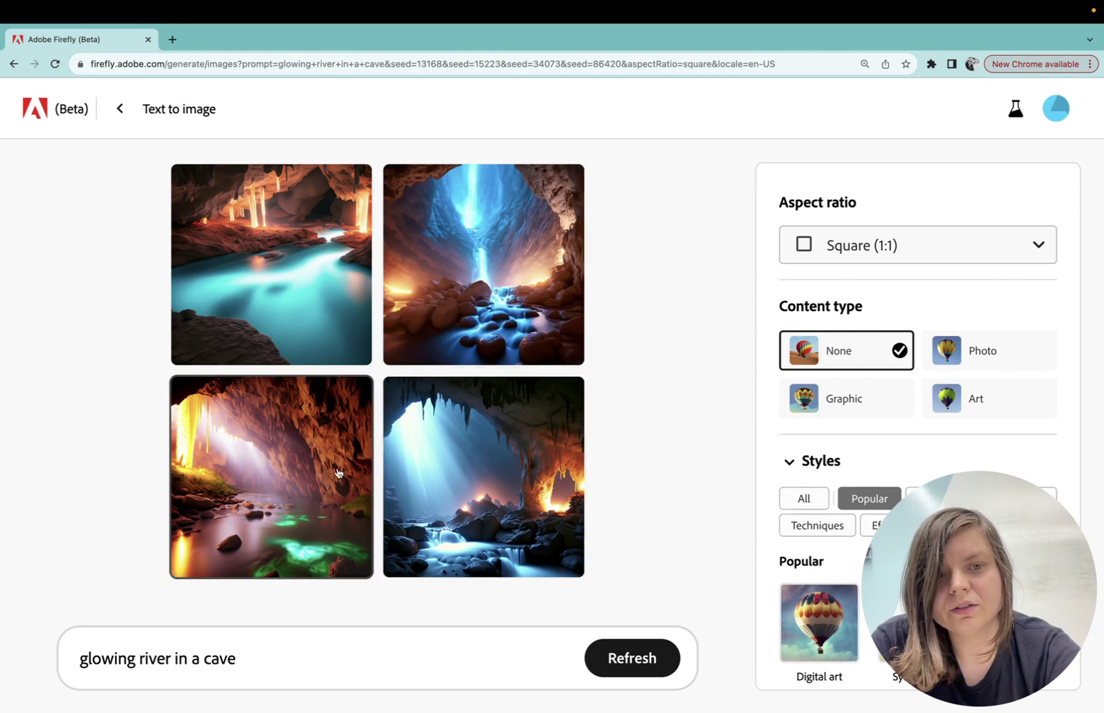
mouse_move(508, 291)
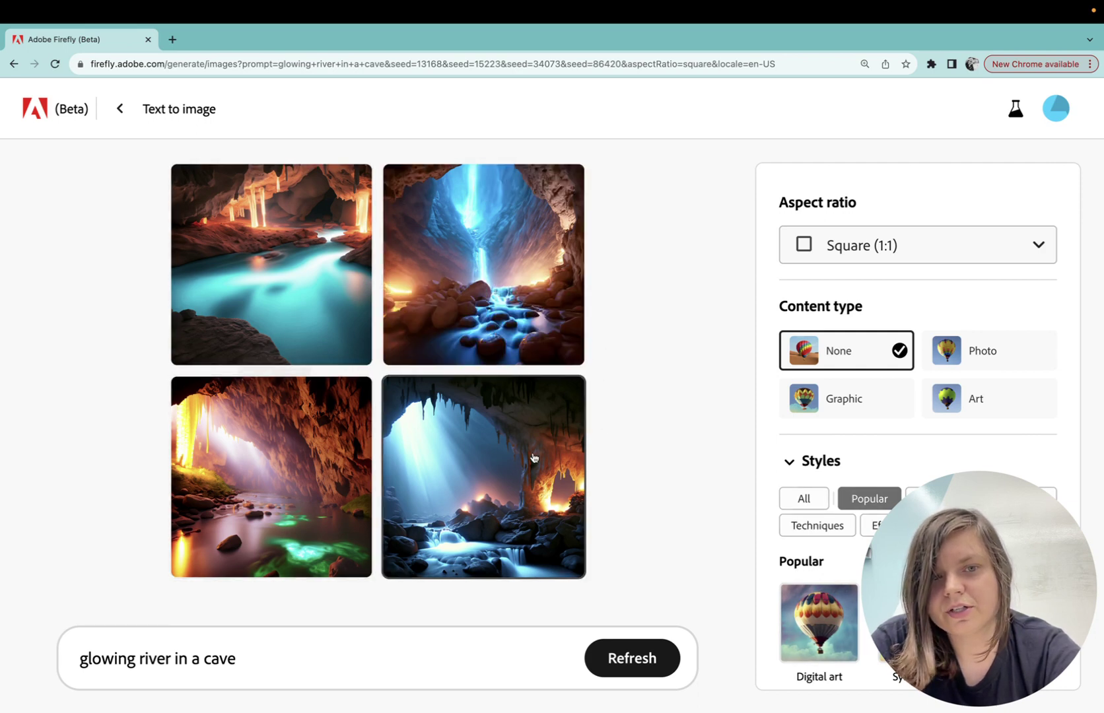
mouse_move(402, 453)
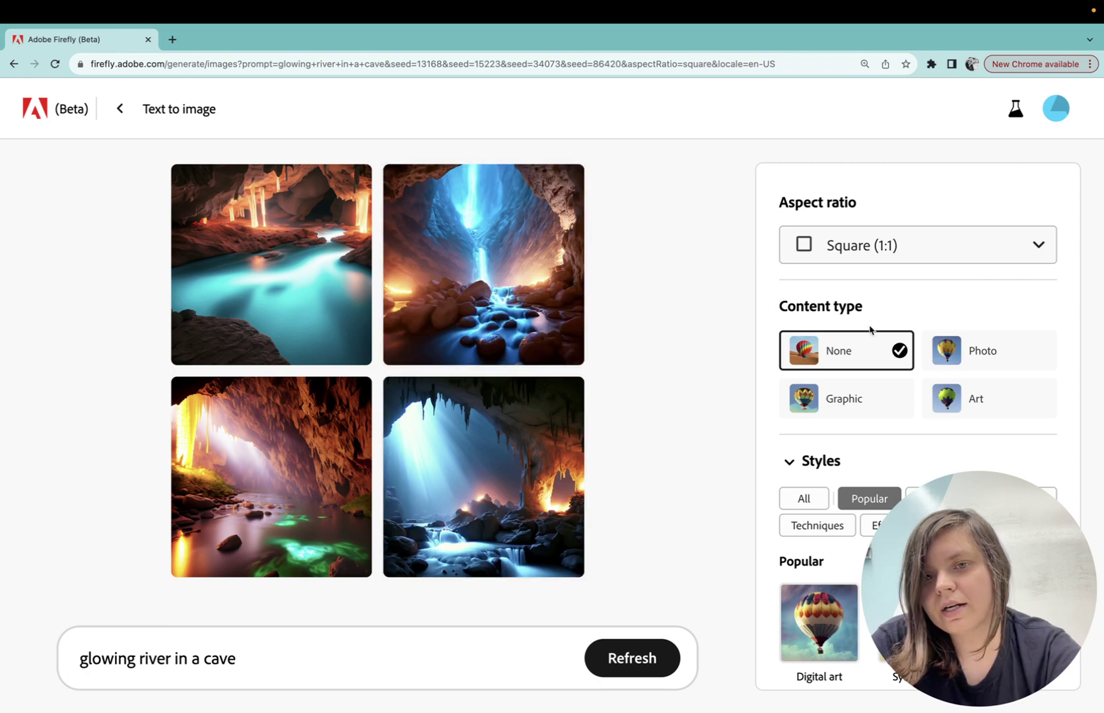
scroll(870, 330, down, 8)
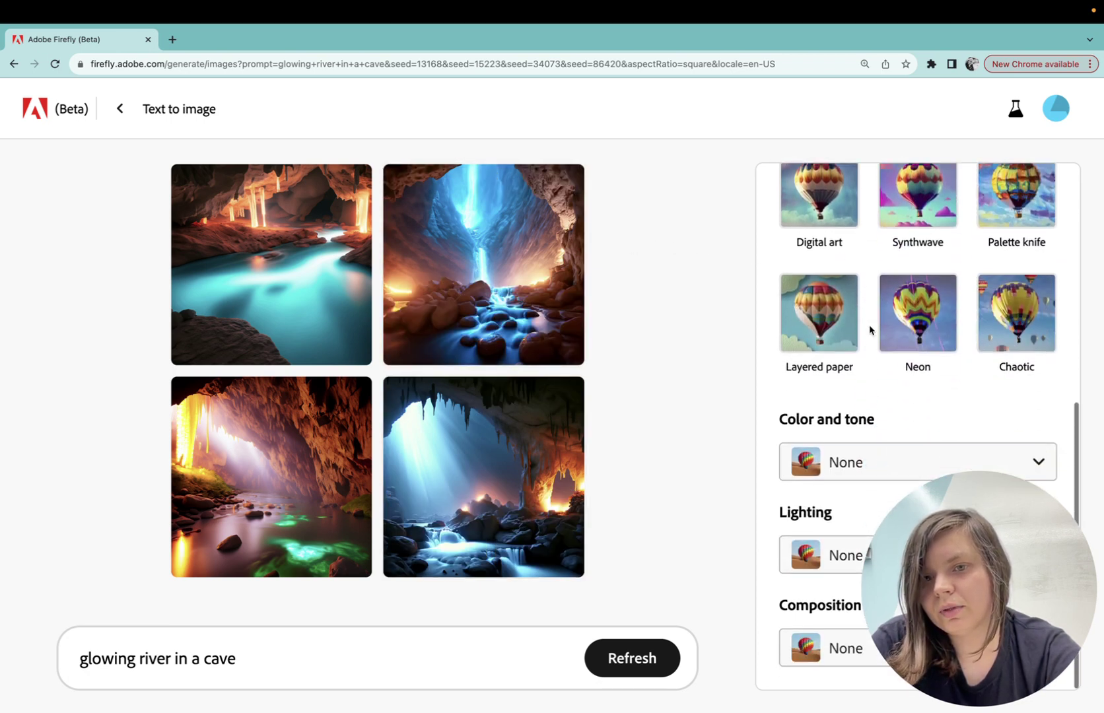
scroll(870, 330, up, 8)
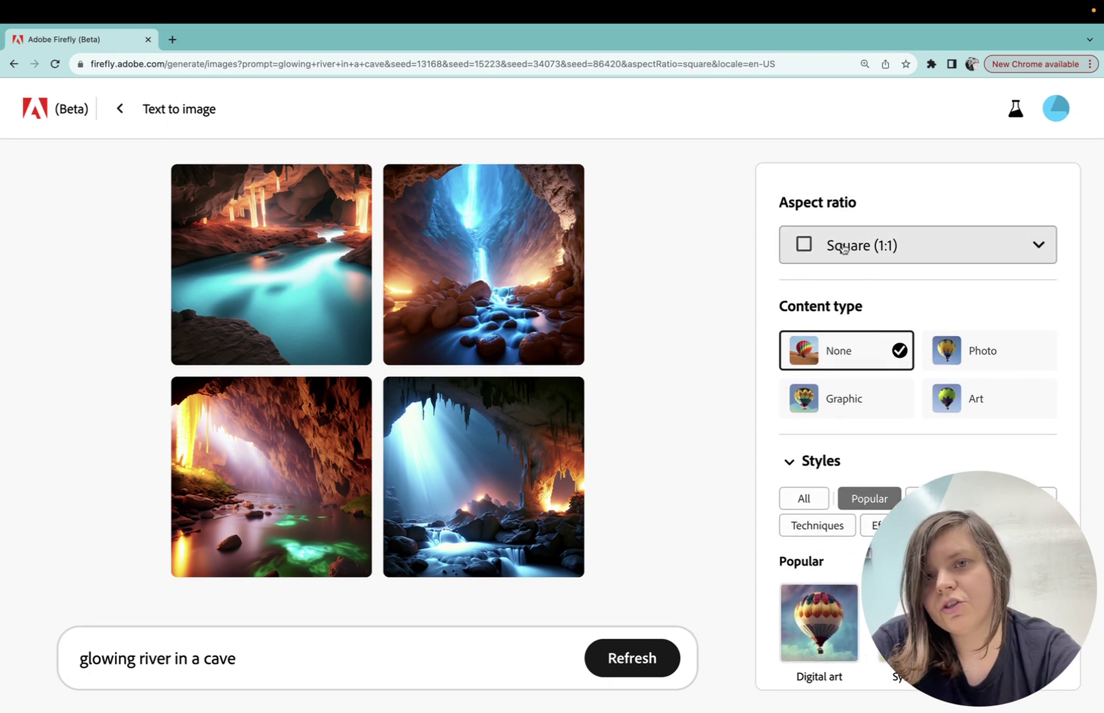
Change the aspect ratio to Landscape (4:3) and review the regenerated cave images
click(877, 247)
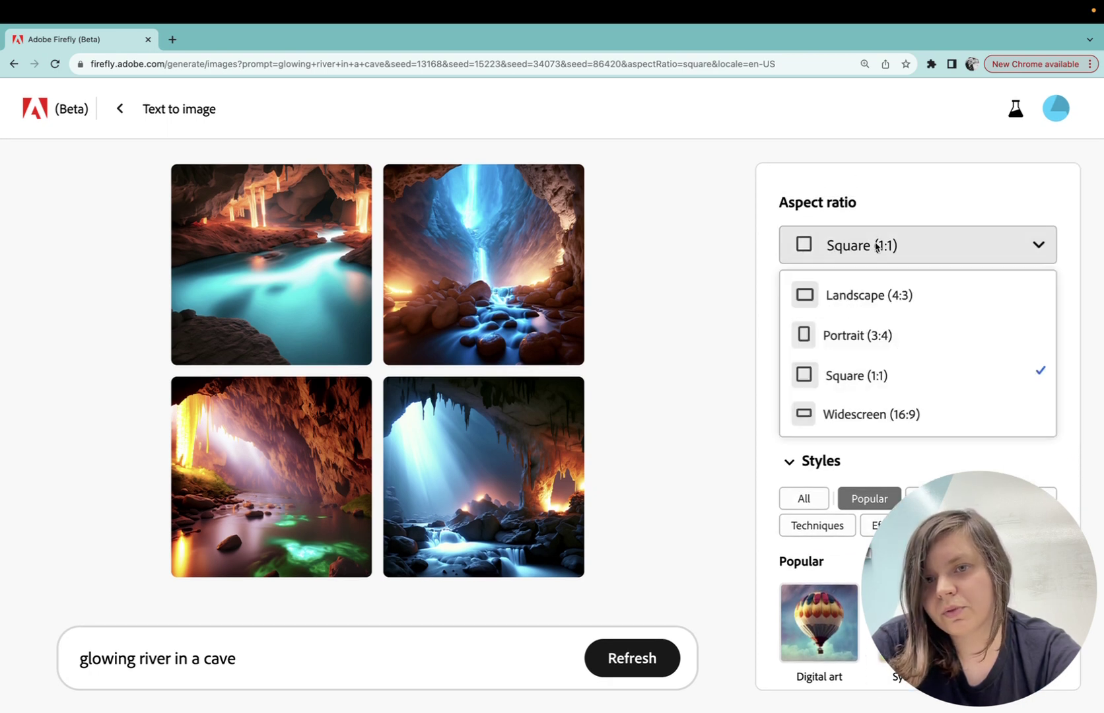
click(874, 310)
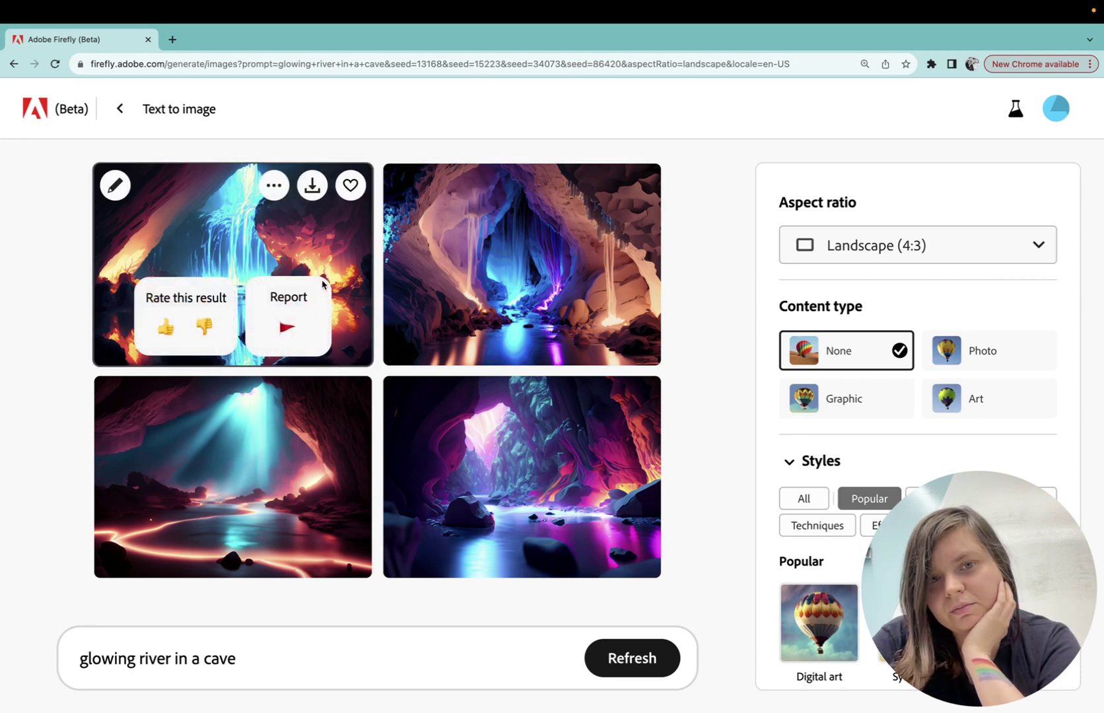
mouse_move(567, 251)
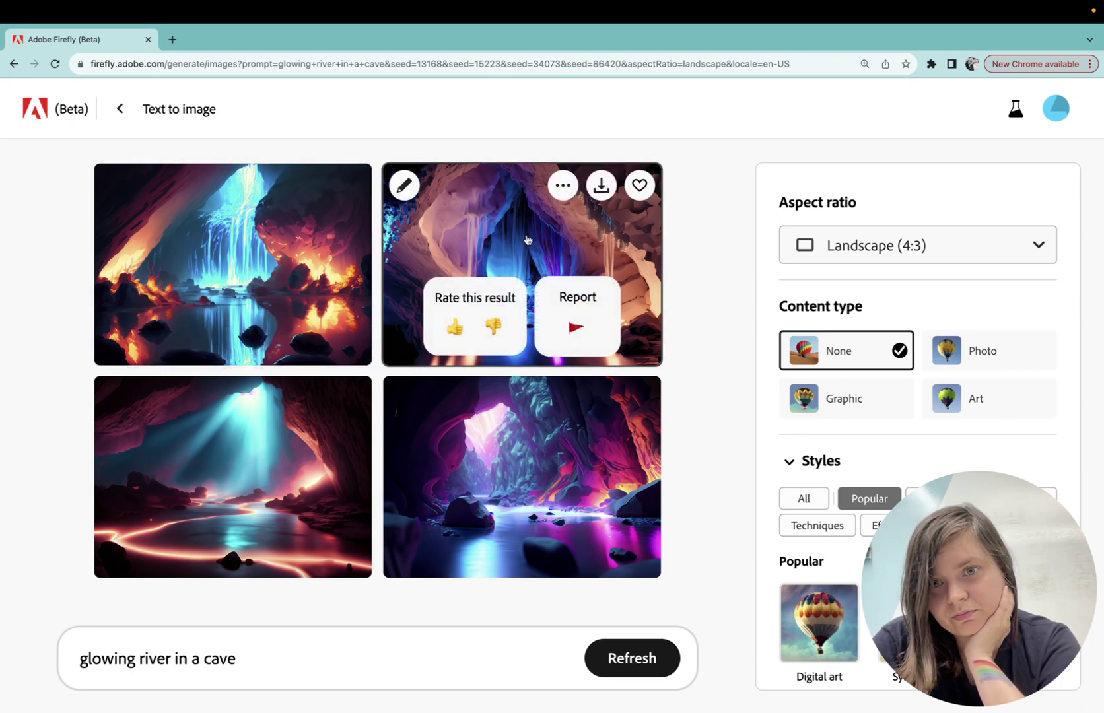
mouse_move(527, 233)
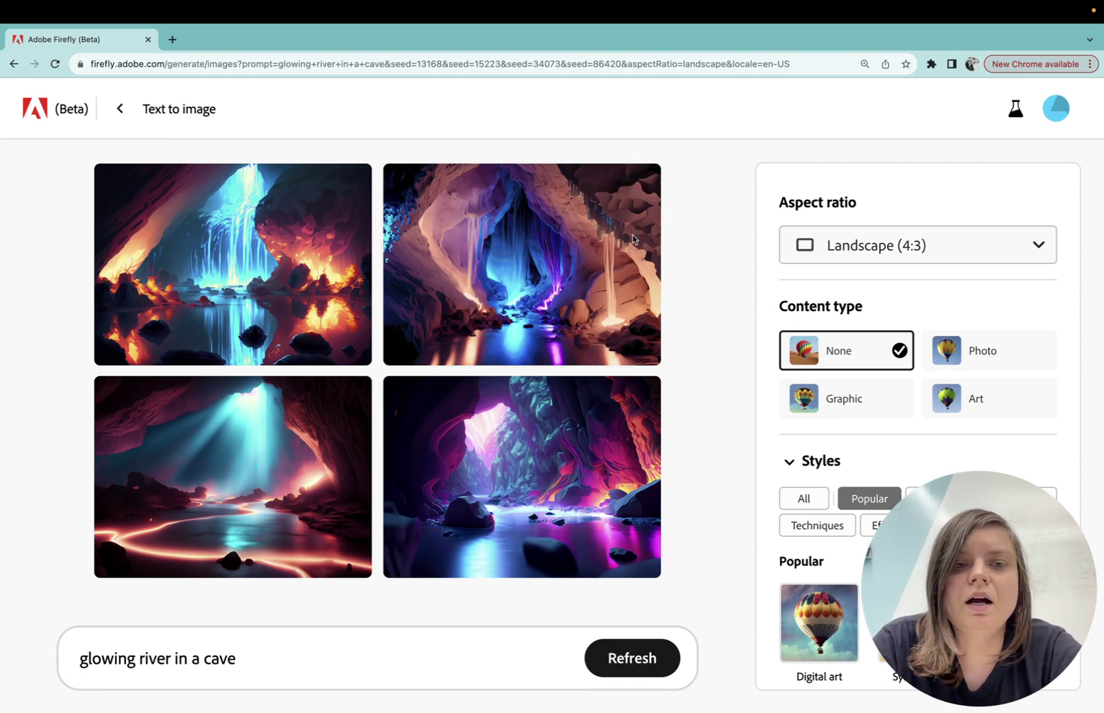
mouse_move(535, 265)
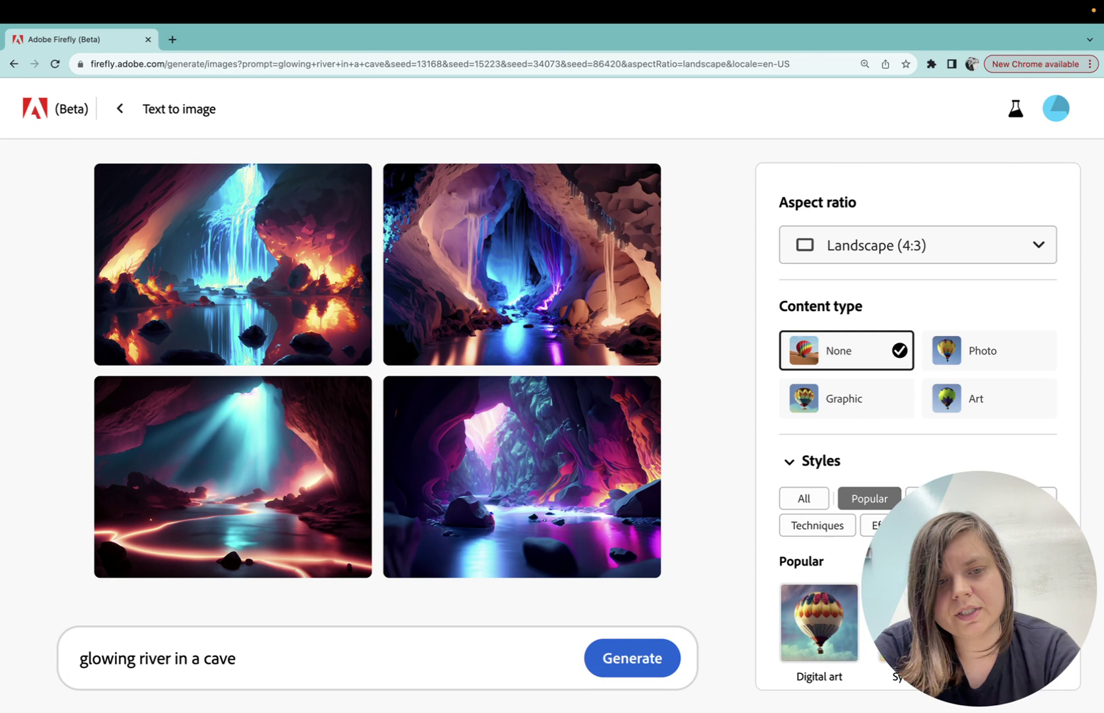
Extend the prompt to 'glowing river in a cave with a lot of emeralds' and regenerate
text(with a l)
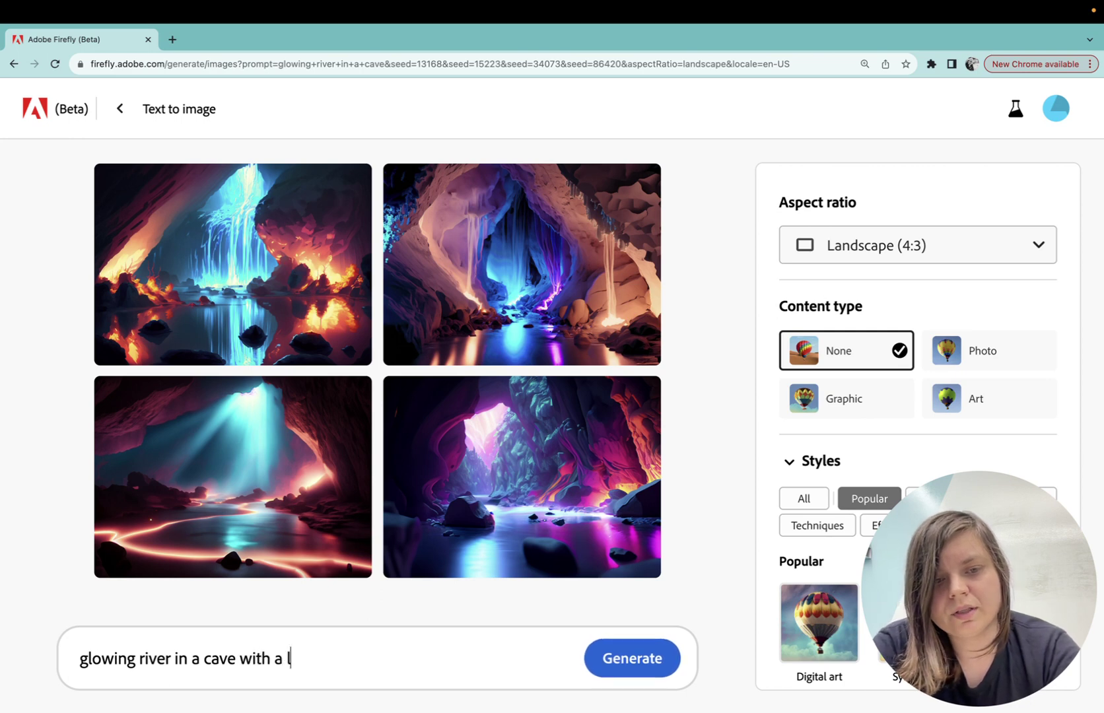
text(ot of emeralds)
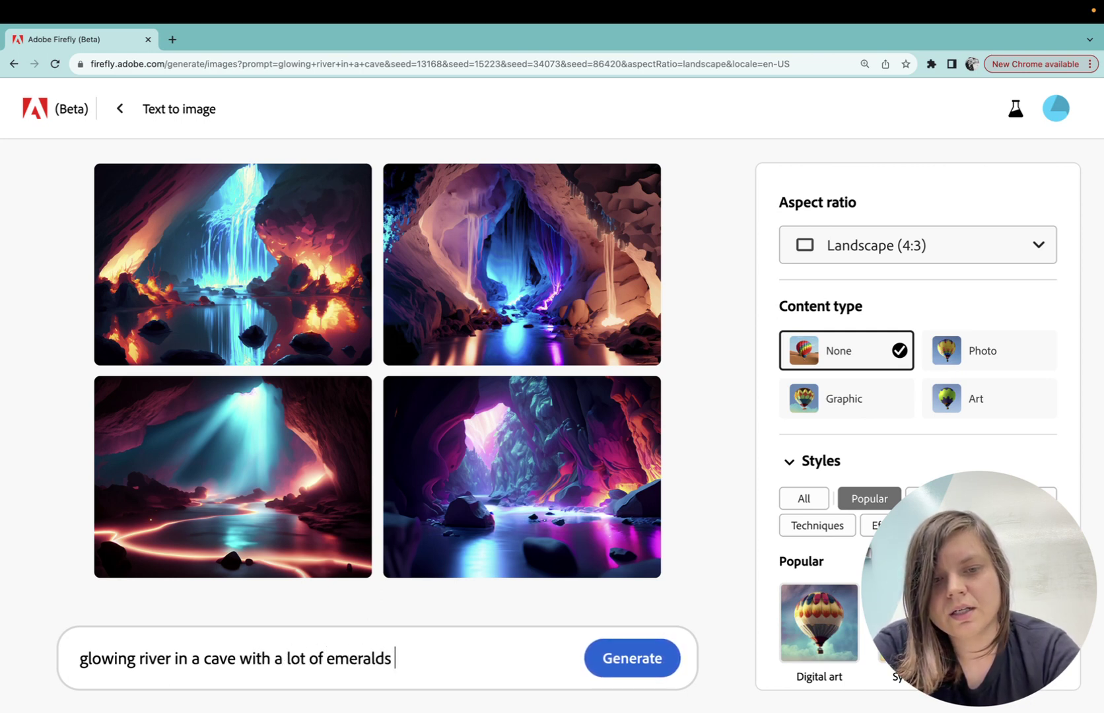
key(Return)
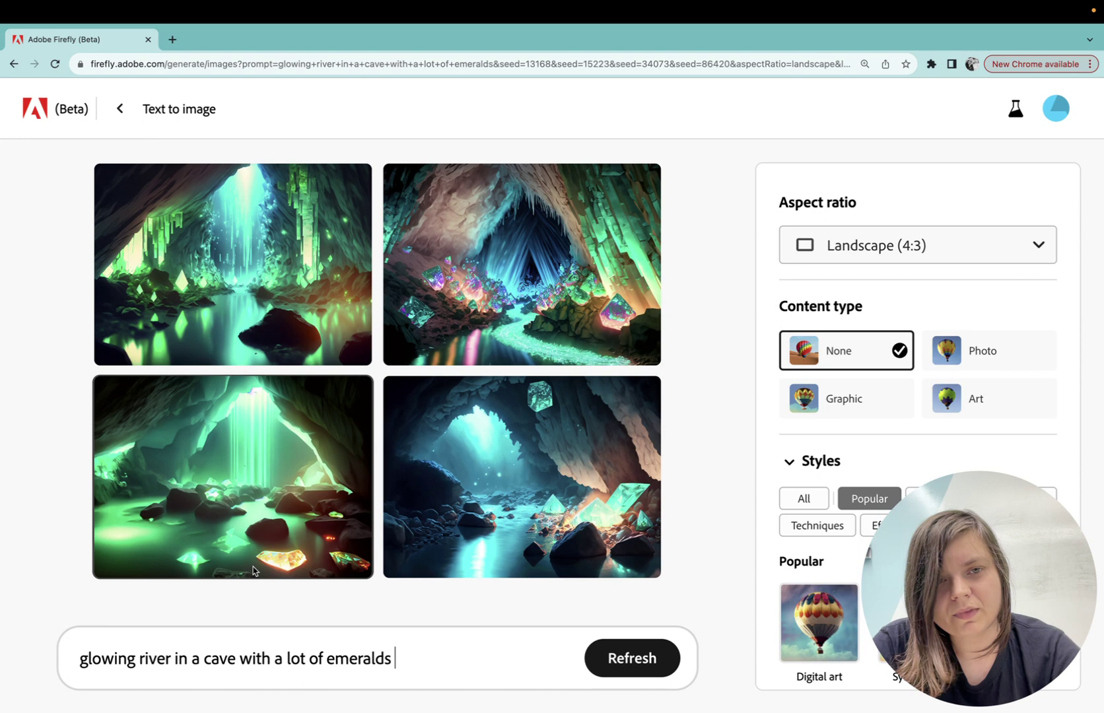
mouse_move(444, 321)
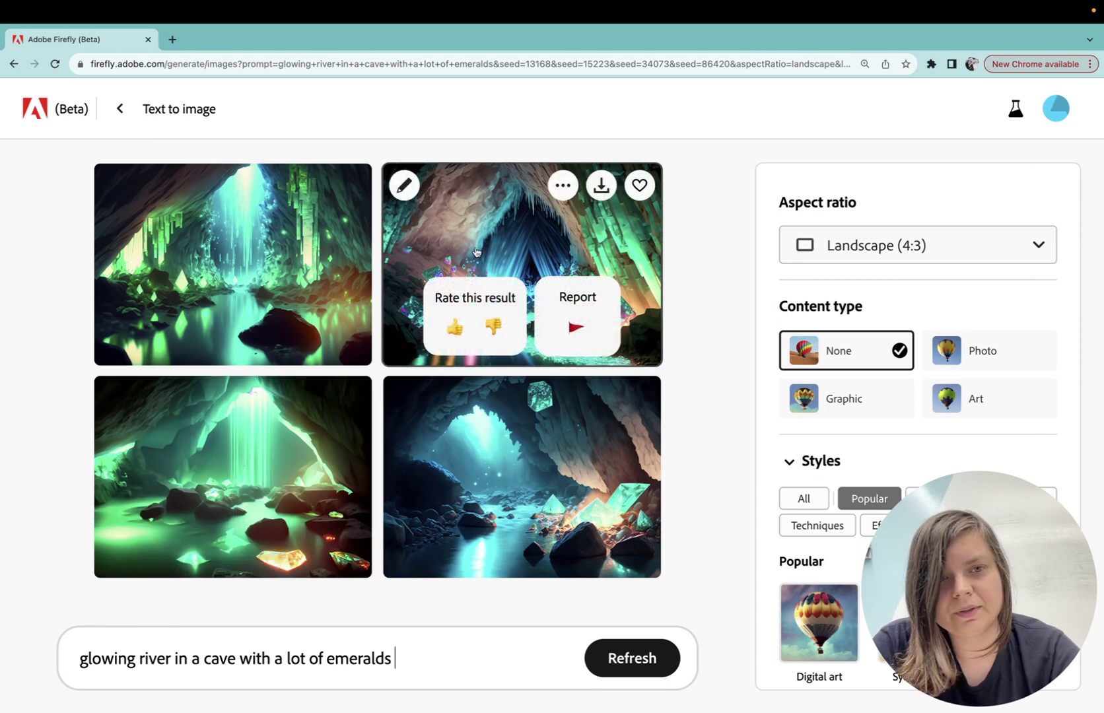
mouse_move(410, 461)
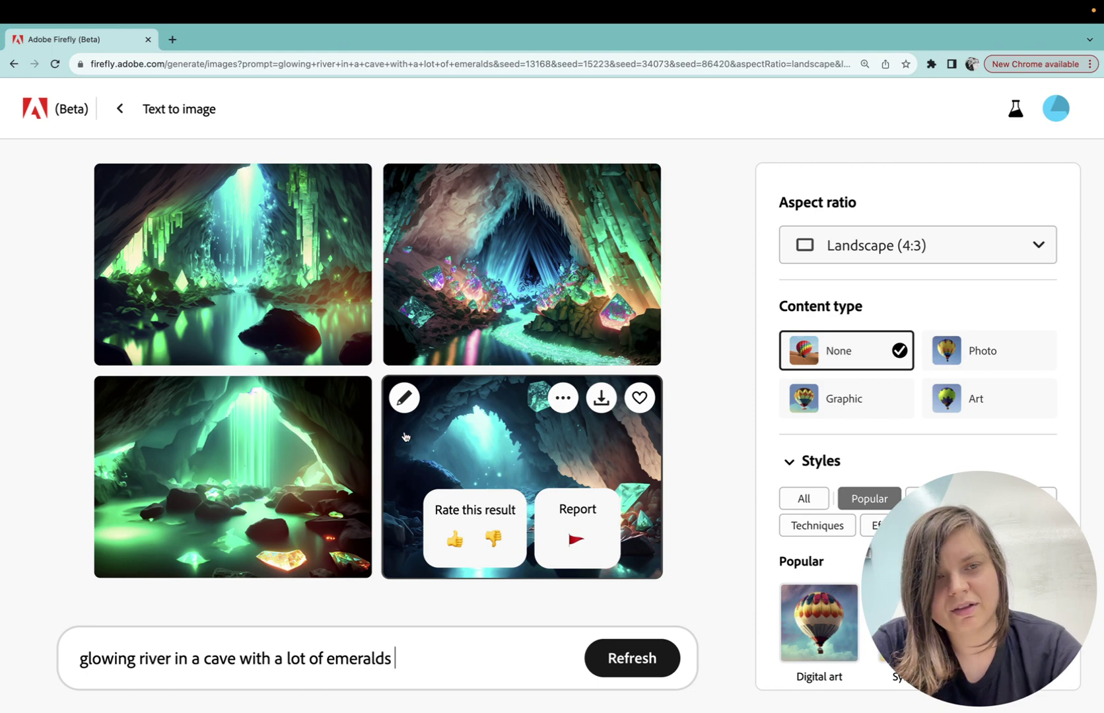
Enlarge the top-left emerald cave image in the single-image viewer
click(232, 248)
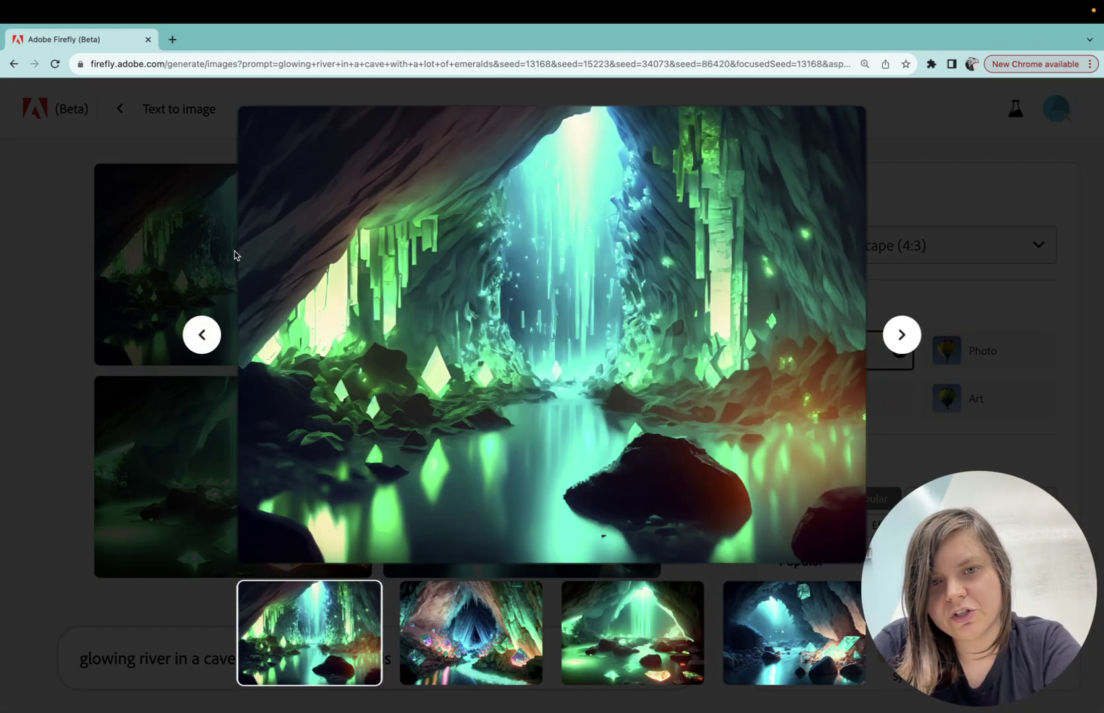
mouse_move(645, 416)
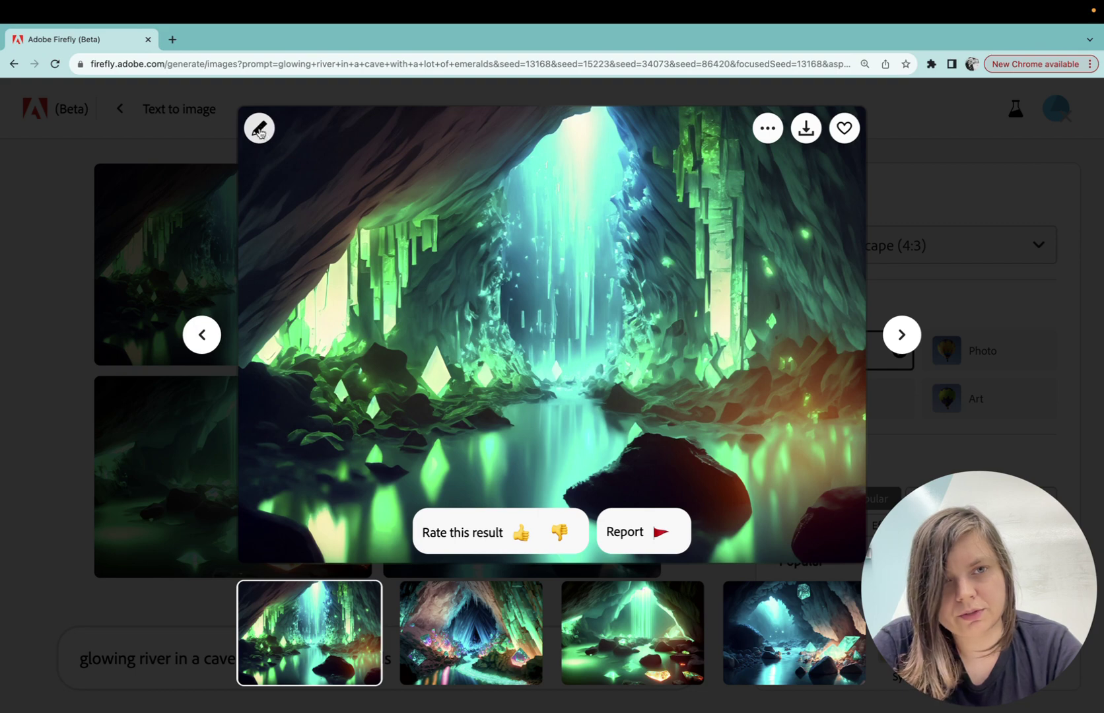
Send the image to Generative fill and mask above the rock with a 21%-size, 88%-hardness brush
click(259, 130)
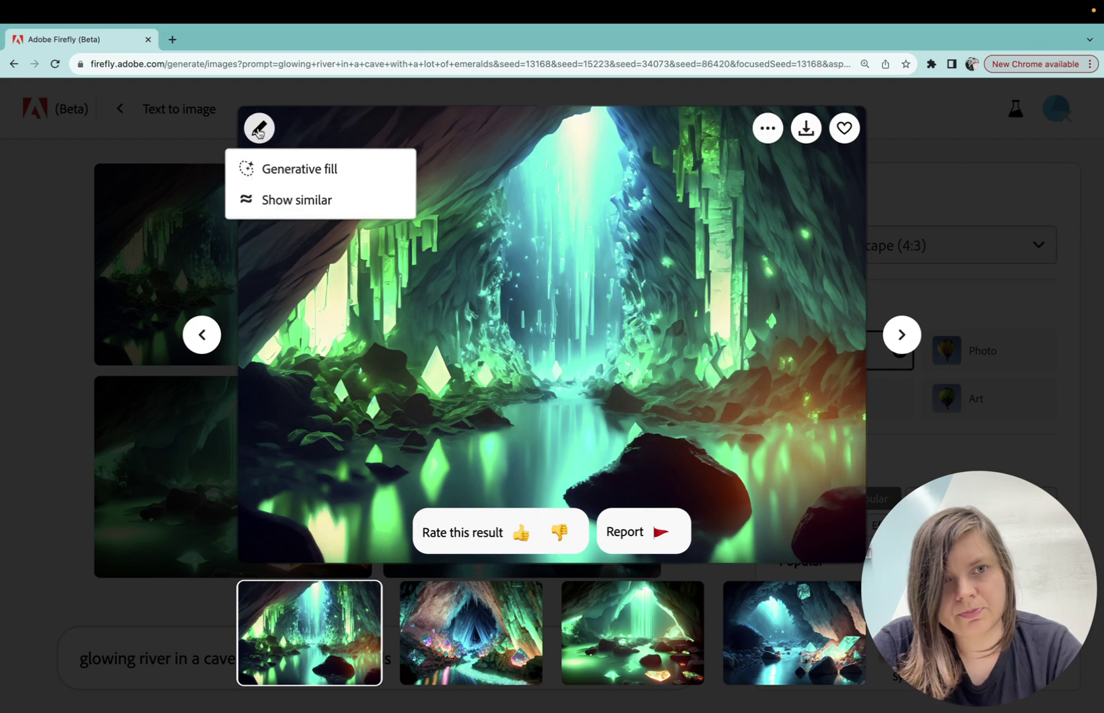
click(299, 170)
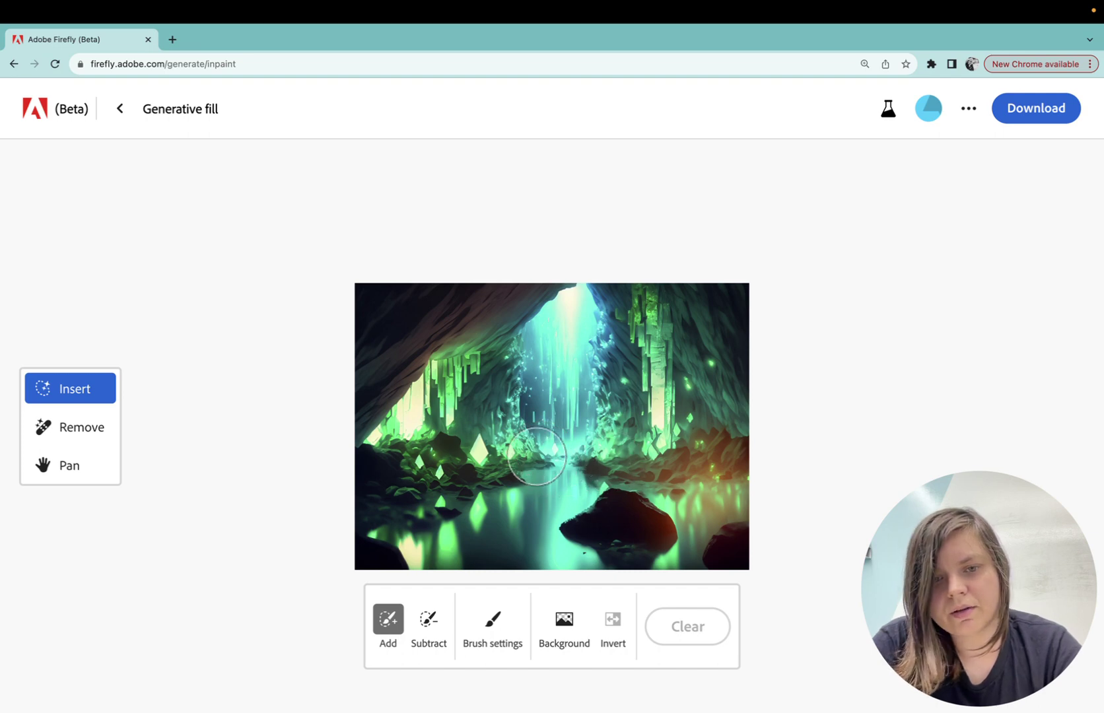
click(498, 622)
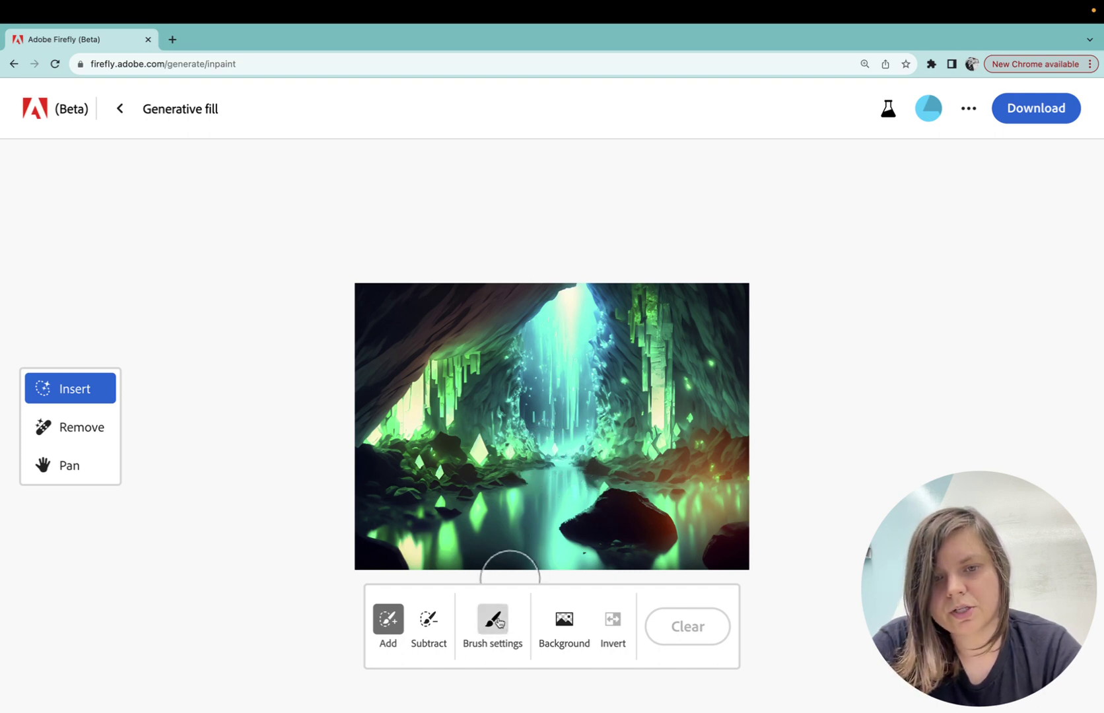
drag(489, 451, 447, 456)
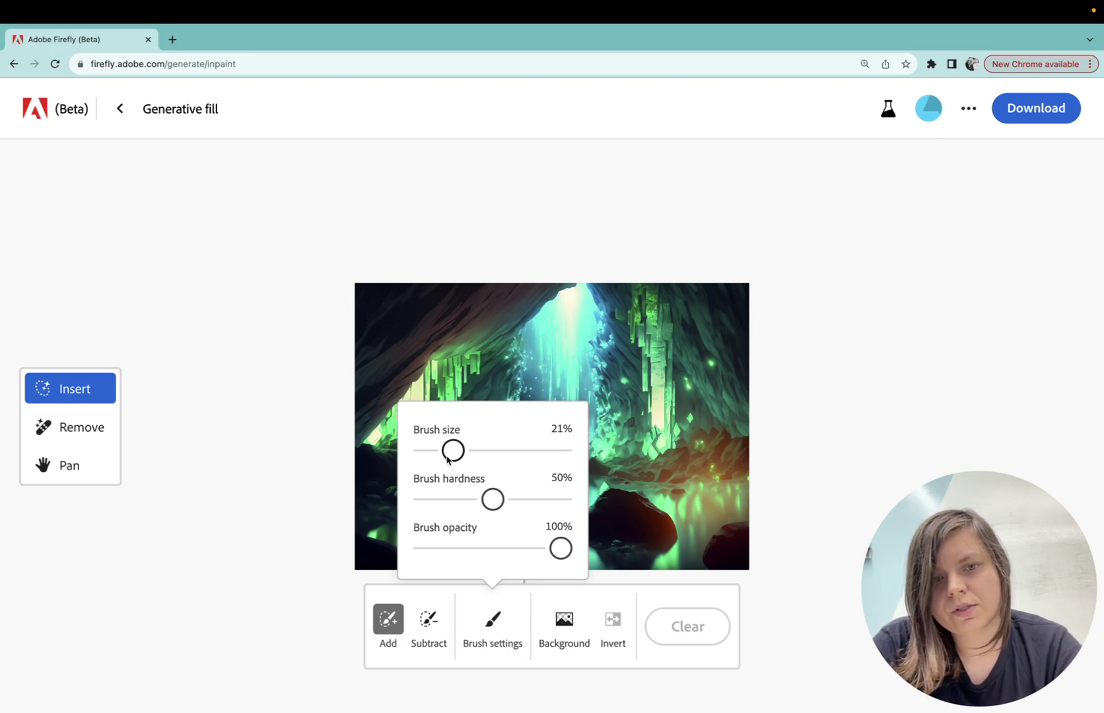
drag(500, 504, 554, 505)
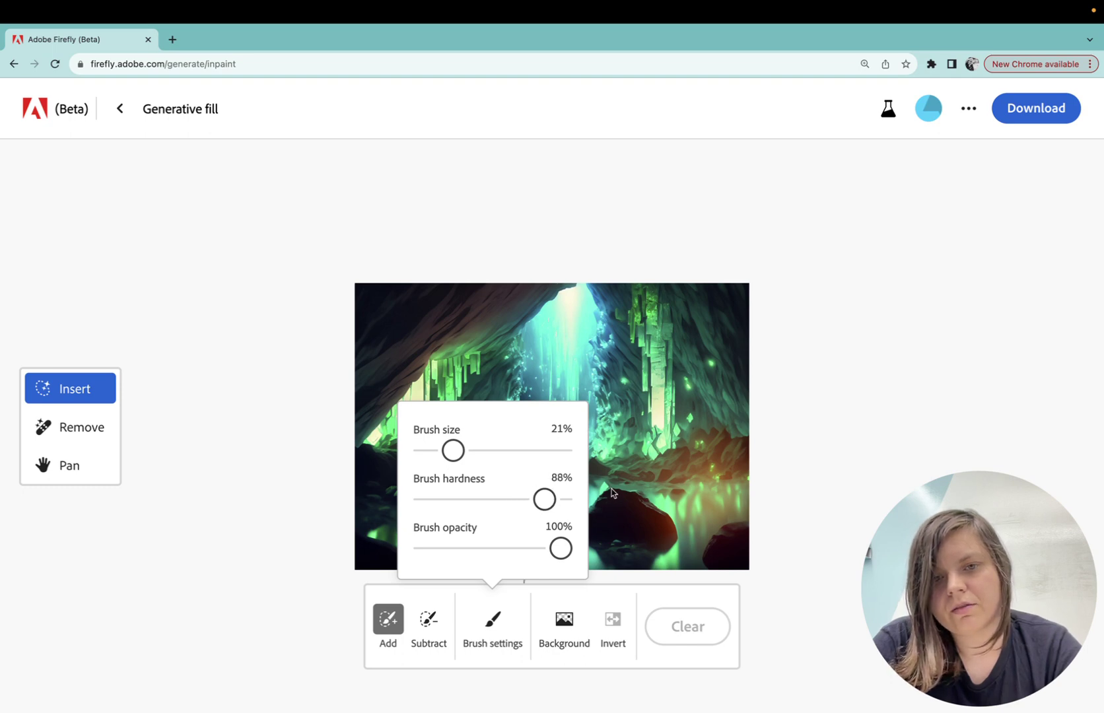
mouse_move(594, 483)
mouse_down()
mouse_move(600, 446)
mouse_move(614, 439)
mouse_move(621, 481)
mouse_move(632, 462)
mouse_move(624, 439)
mouse_move(597, 432)
mouse_move(609, 488)
mouse_move(623, 487)
mouse_move(608, 479)
mouse_up()
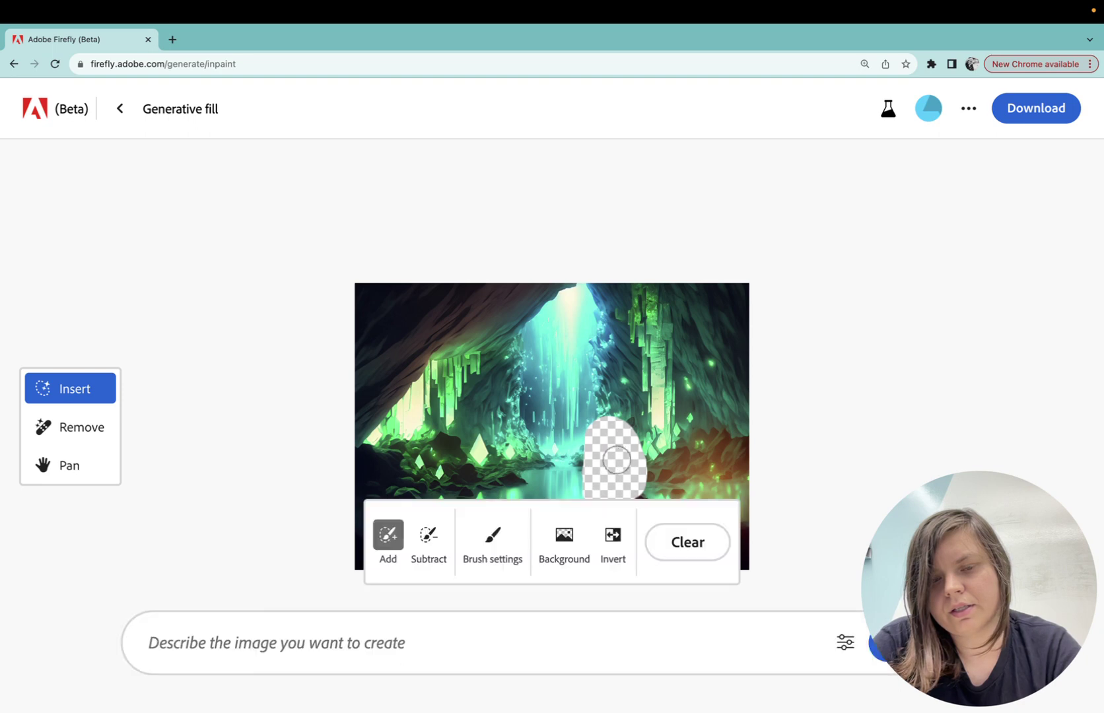
Set brush hardness to 0% and extend the mask left and upward into a tall oval
click(499, 540)
drag(544, 414, 401, 423)
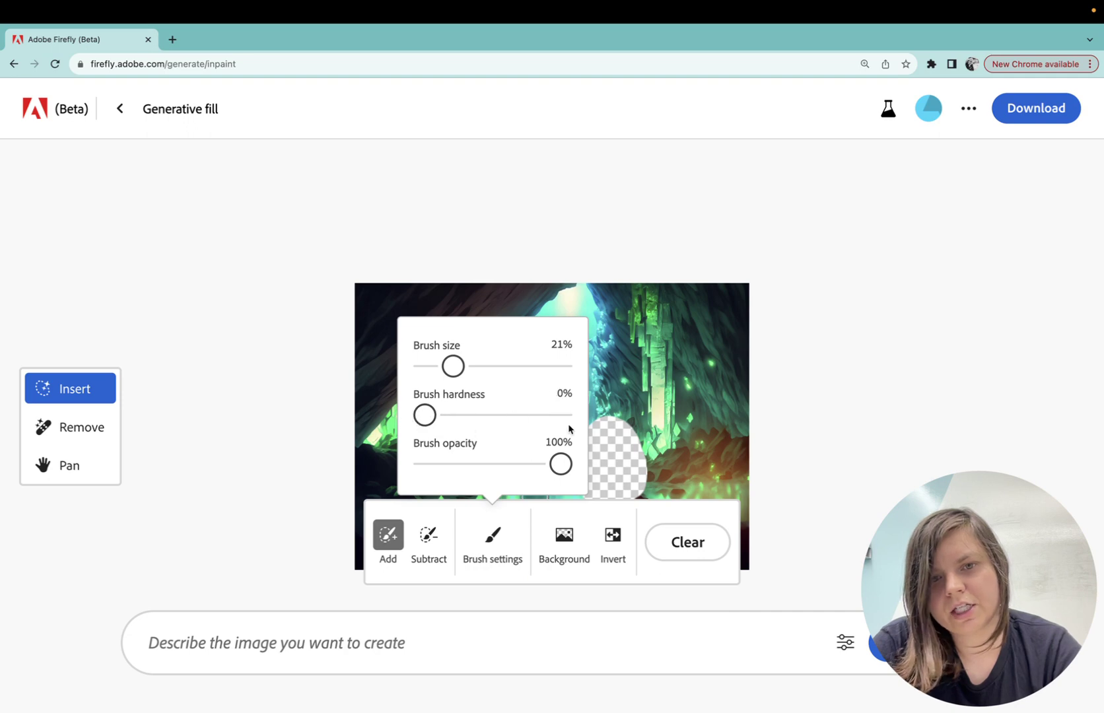
mouse_move(617, 428)
mouse_down()
mouse_move(599, 414)
mouse_move(584, 431)
mouse_move(593, 438)
mouse_move(572, 376)
mouse_move(573, 406)
mouse_move(602, 402)
mouse_up()
scroll(593, 438, up, 3)
scroll(589, 431, down, 6)
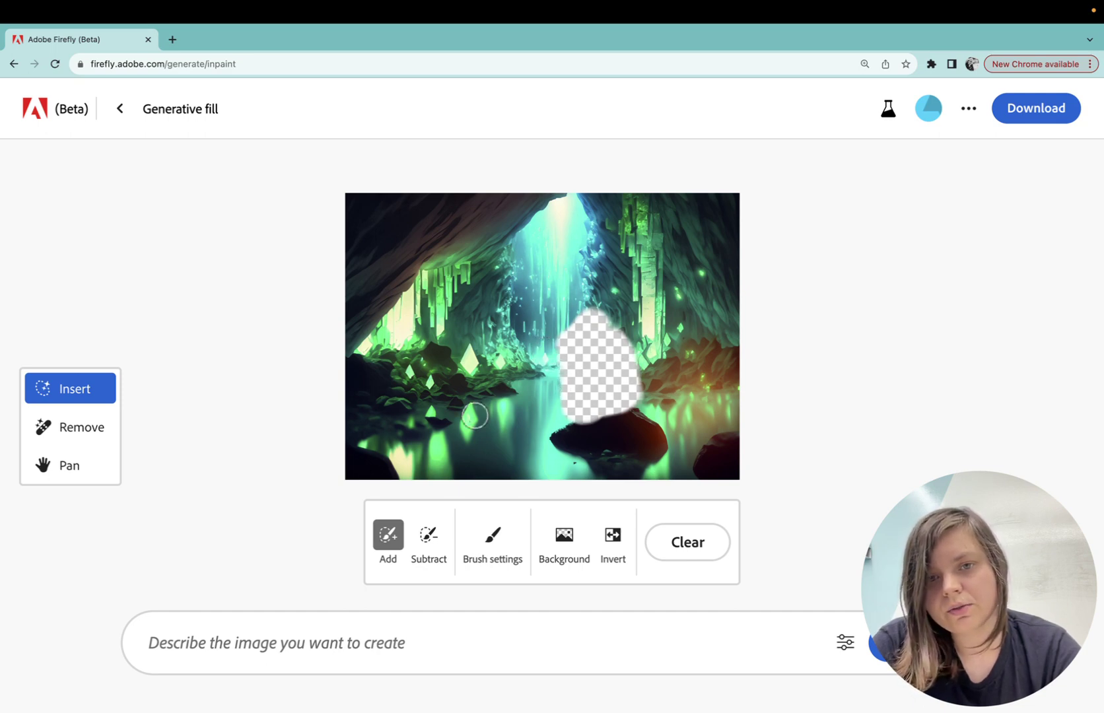
click(404, 644)
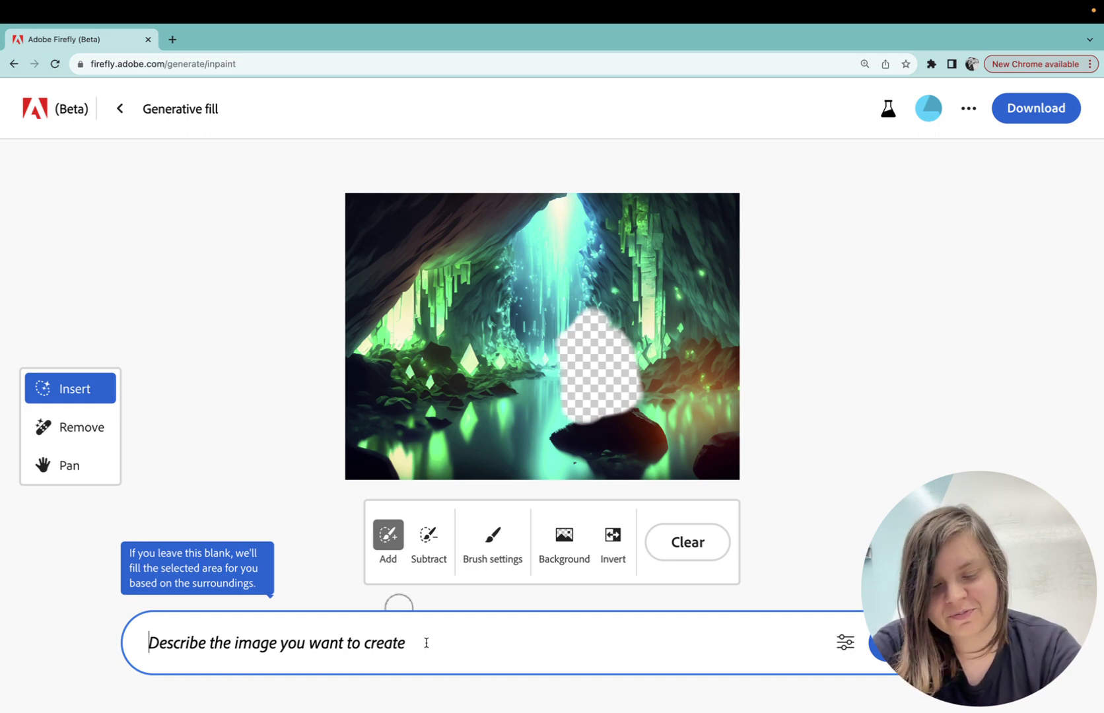
Enter the fill prompt 'a silhouette of a man wearing a hood facing away from the camera', correcting 'silhouette'
text(a sillouette)
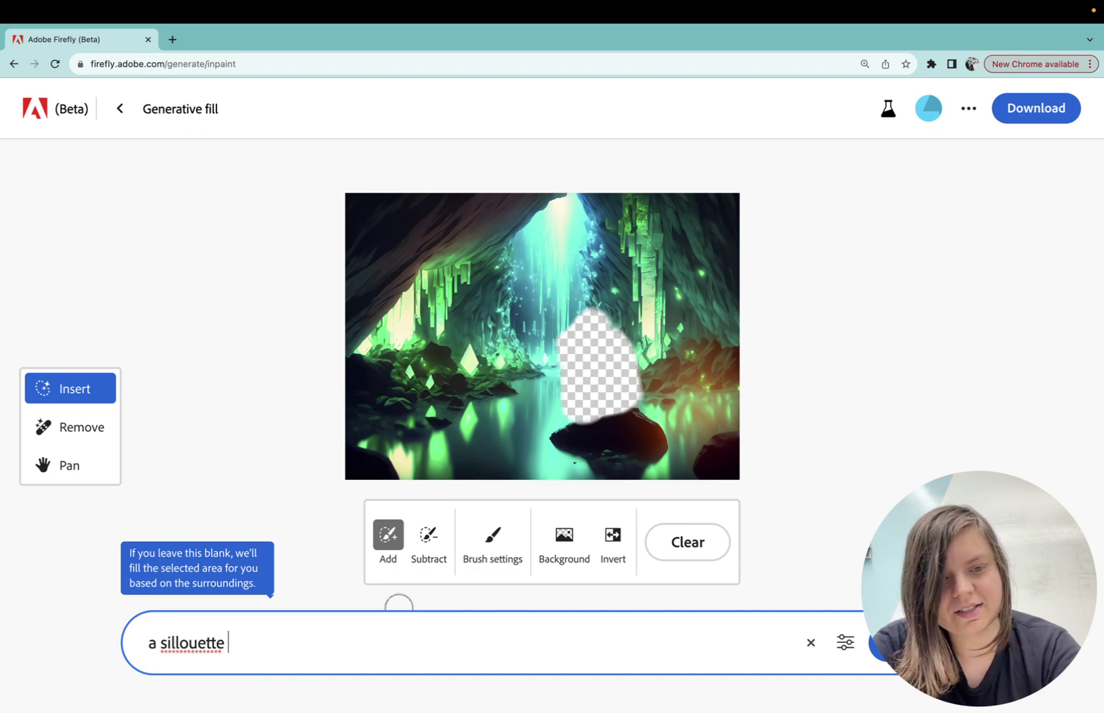
right_click(175, 650)
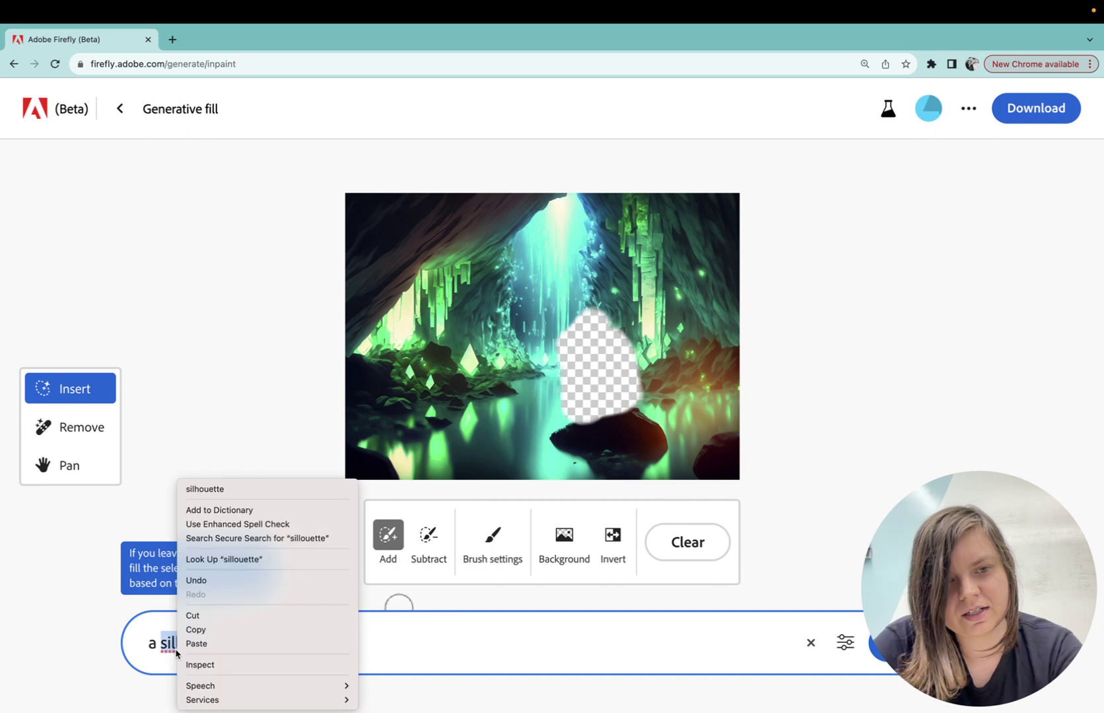
click(216, 489)
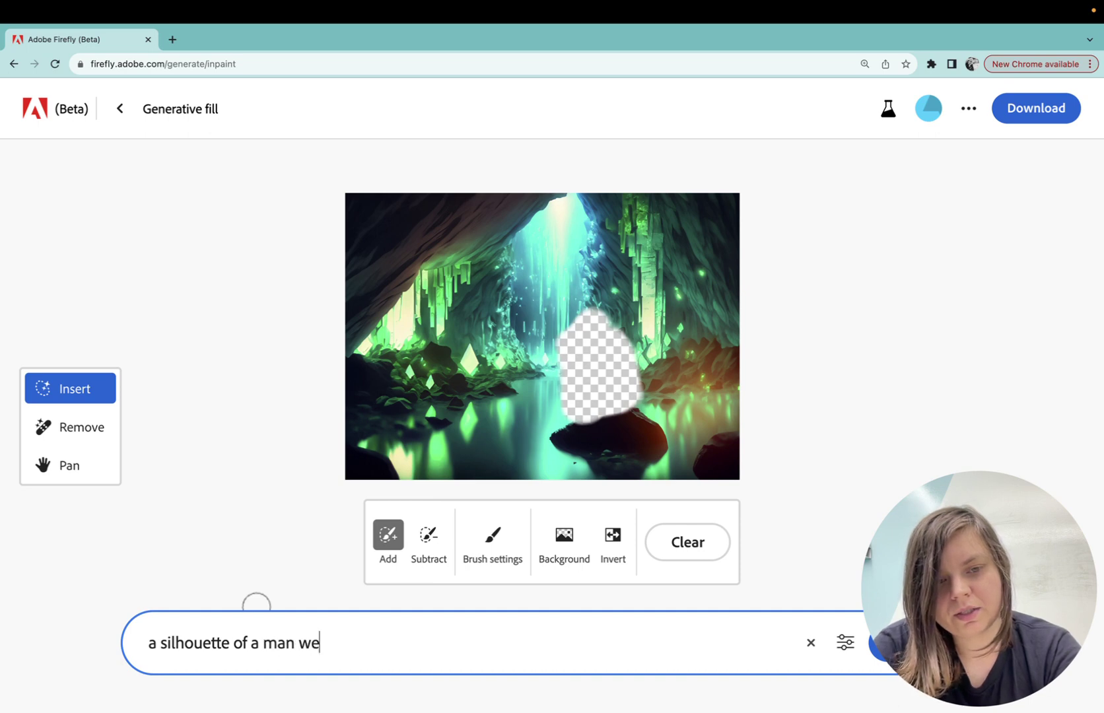
text(aring a hood )
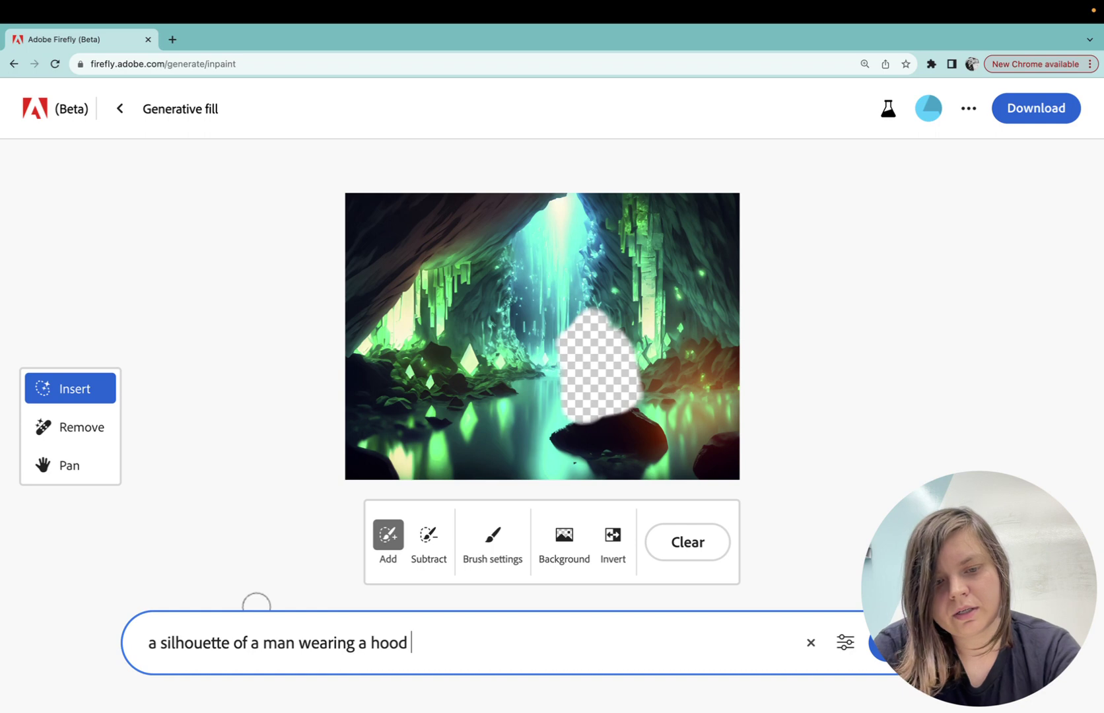
text(facing away f)
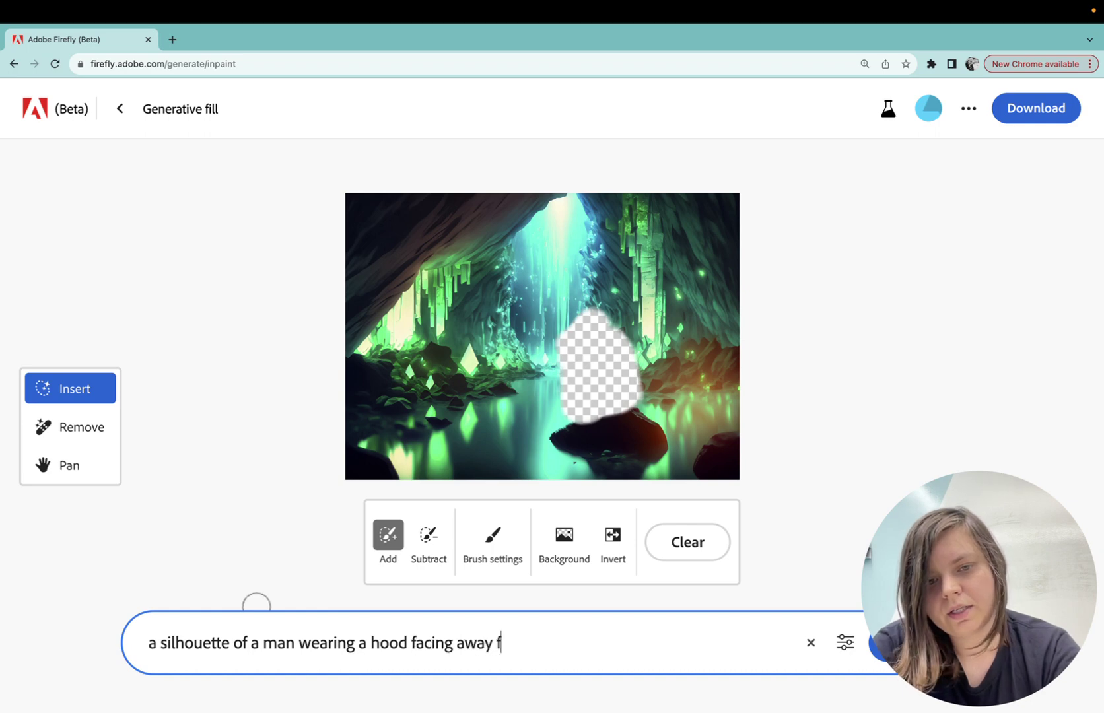
text(rom the camera)
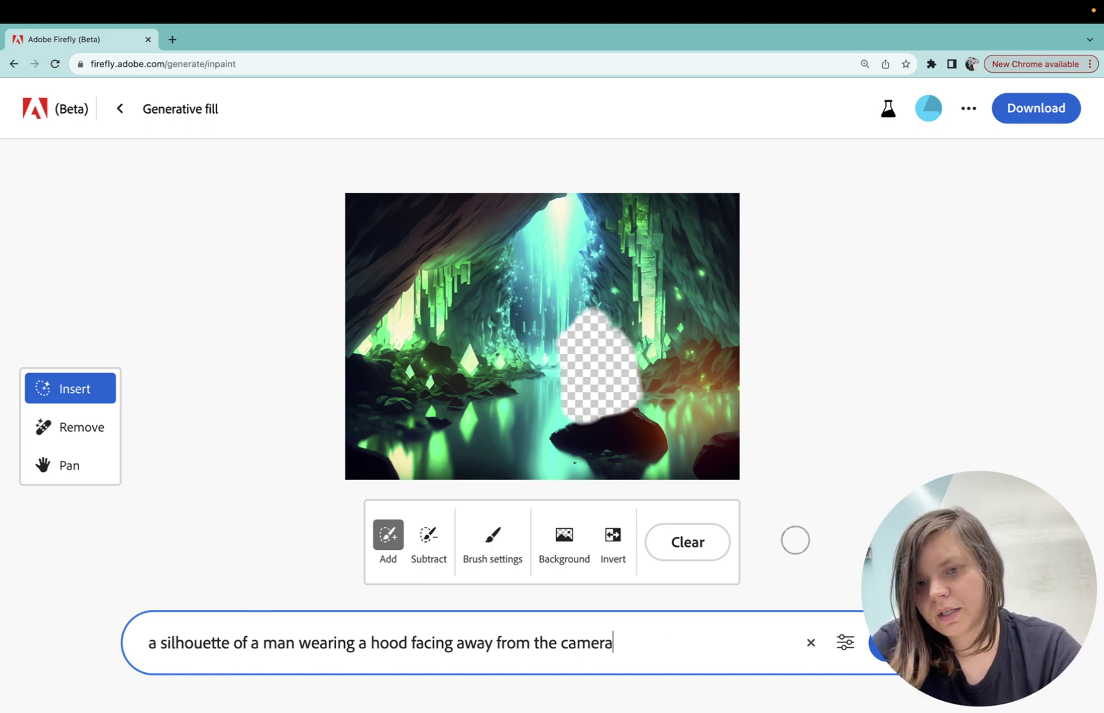
click(874, 653)
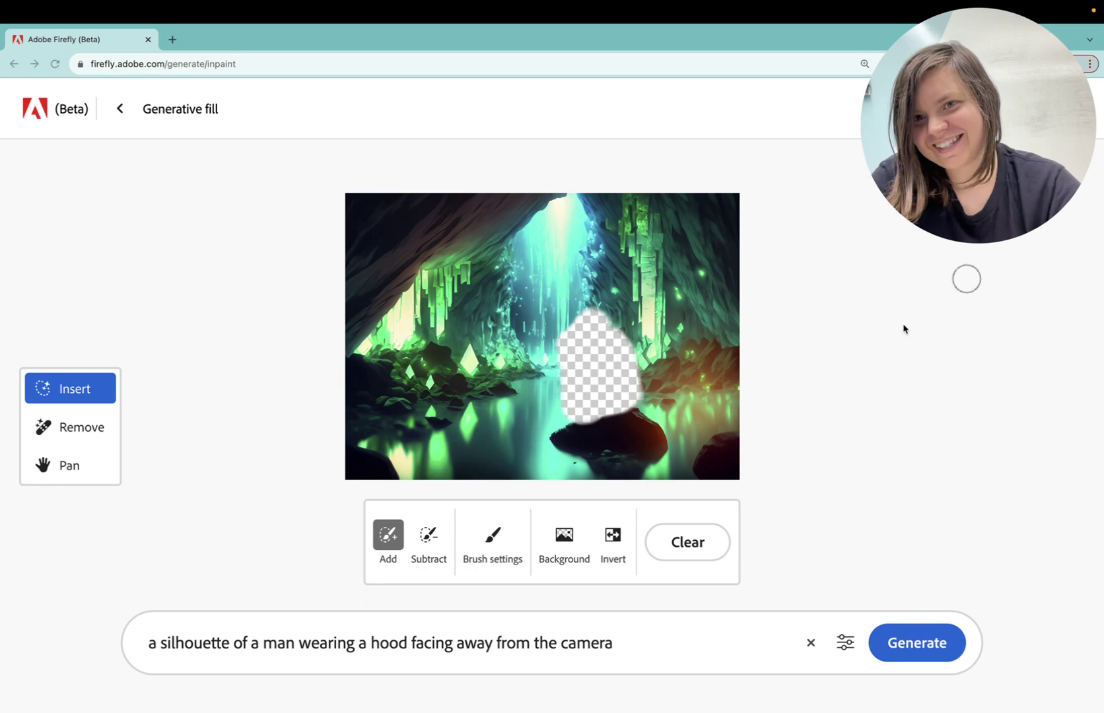
click(935, 644)
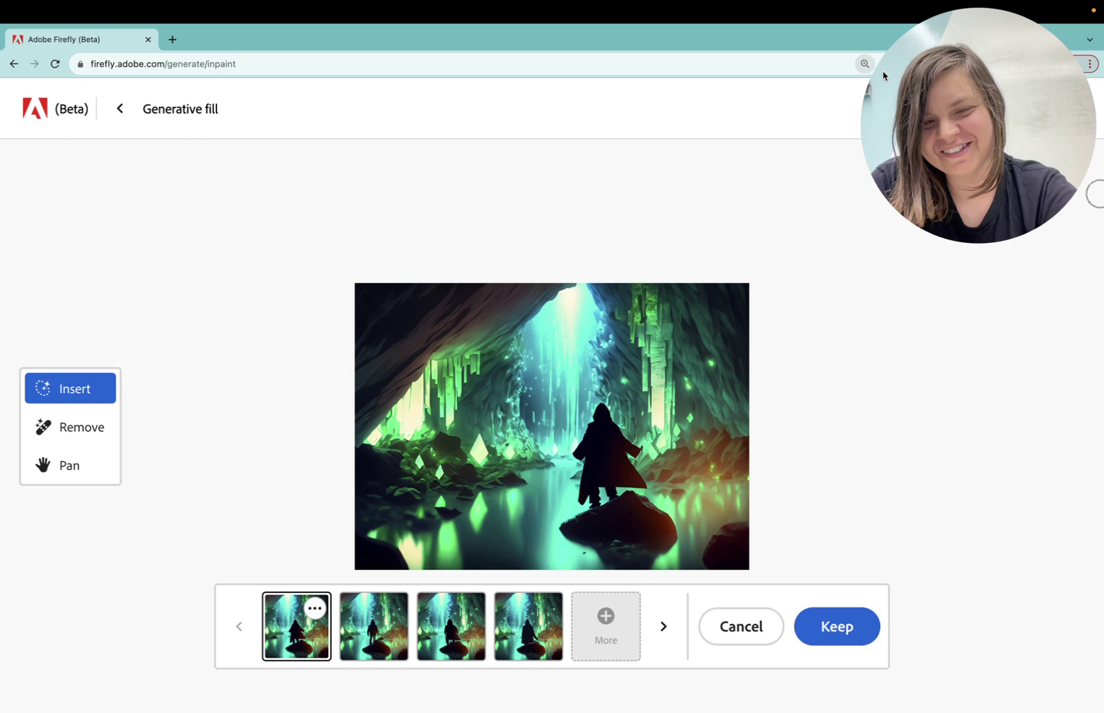
click(393, 635)
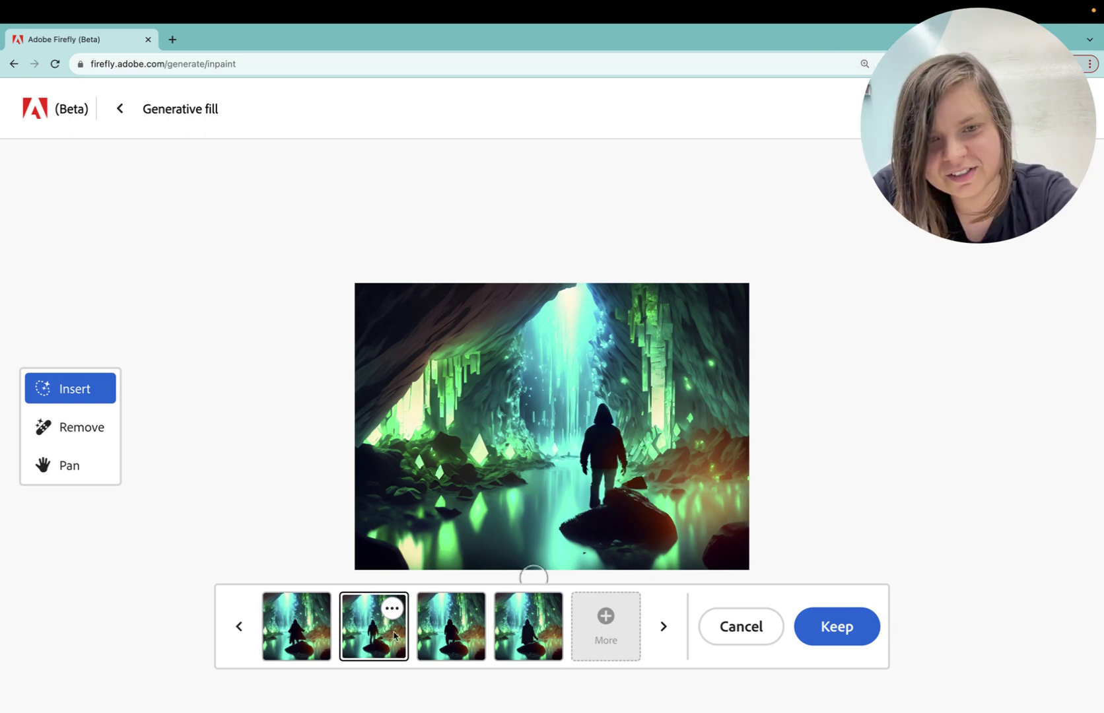
click(452, 631)
click(520, 636)
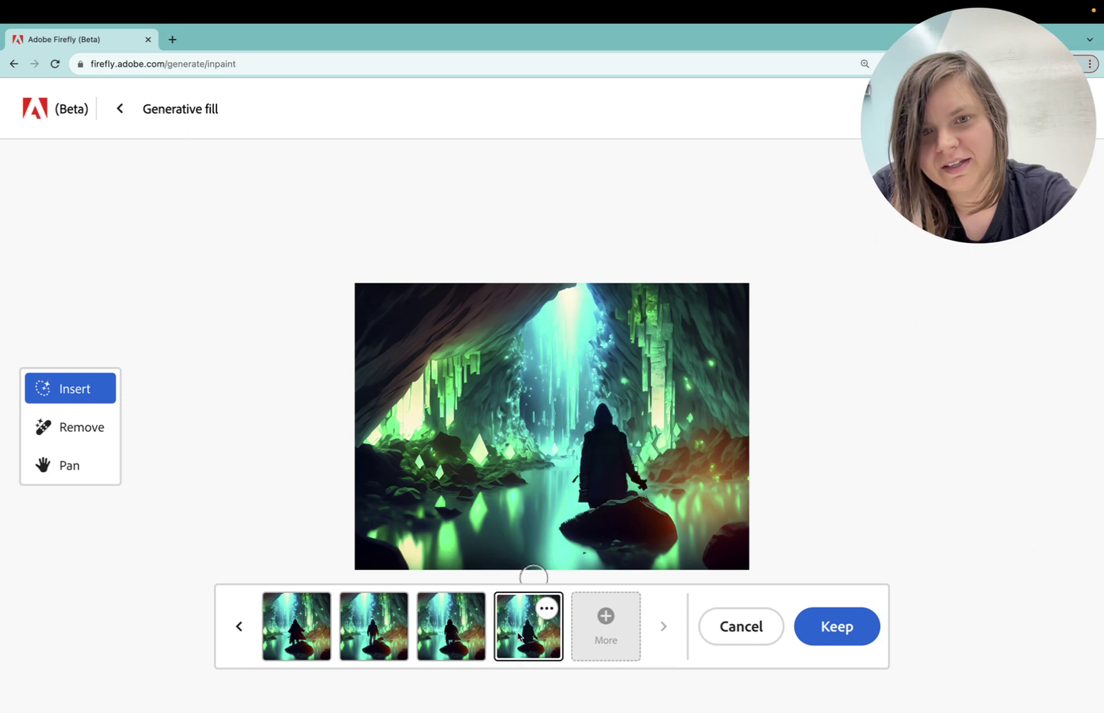
click(473, 635)
click(360, 633)
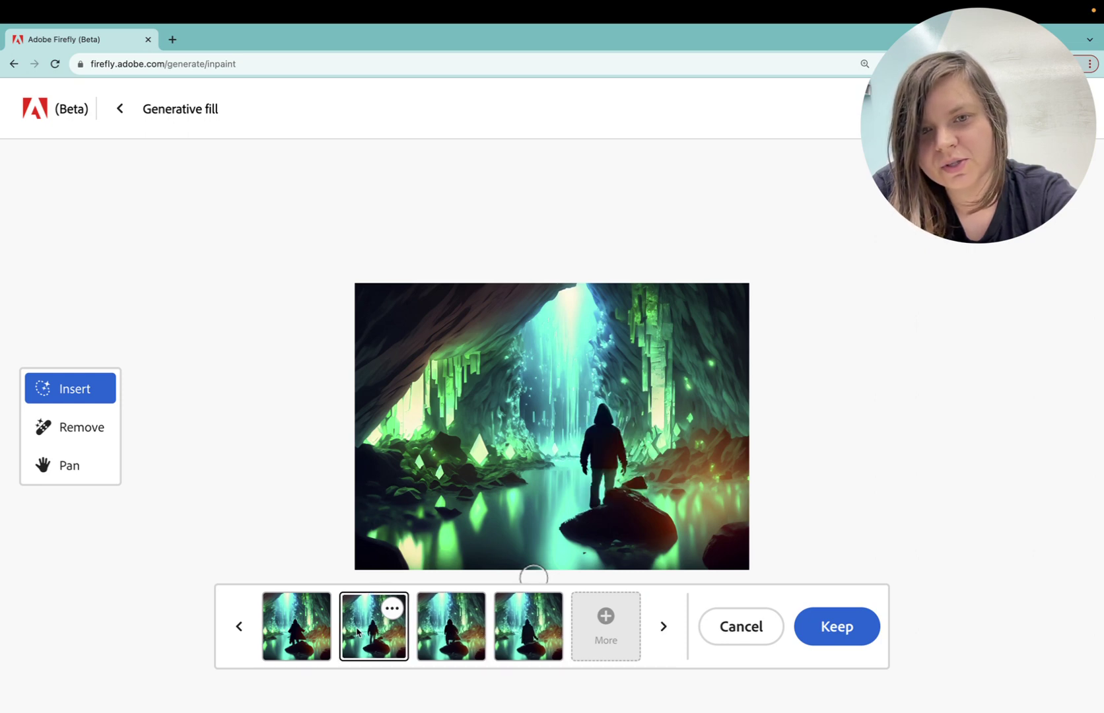
click(319, 635)
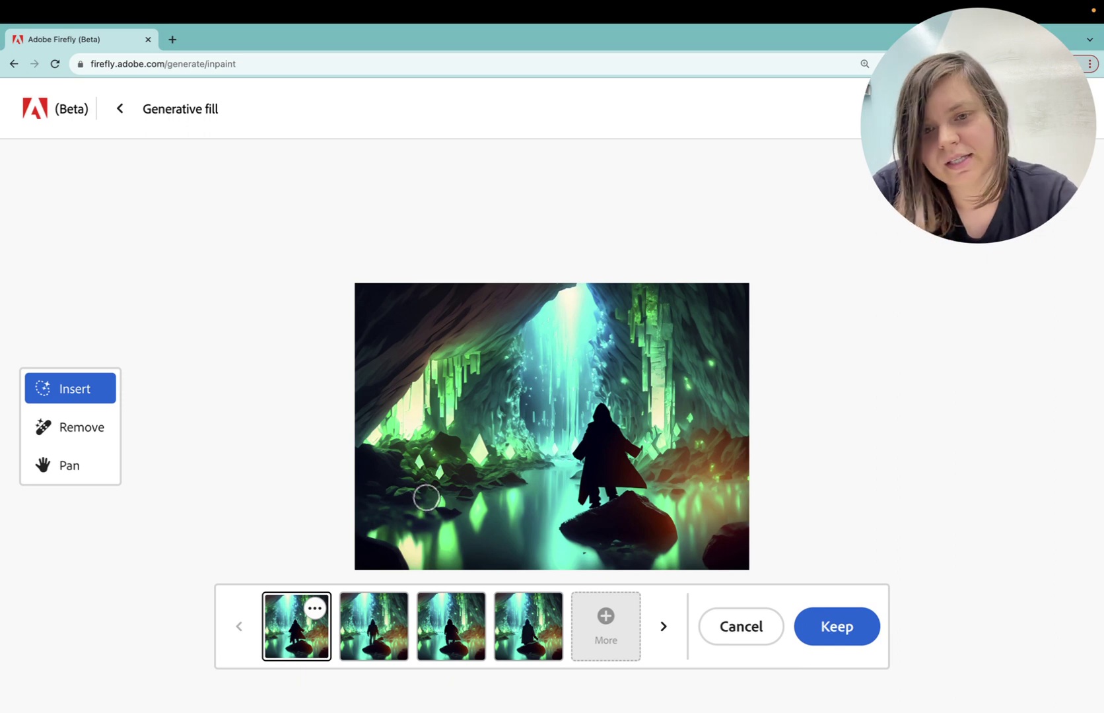
Discard the figure variants, clear the old mask, and paint a new patch on the rock
click(730, 631)
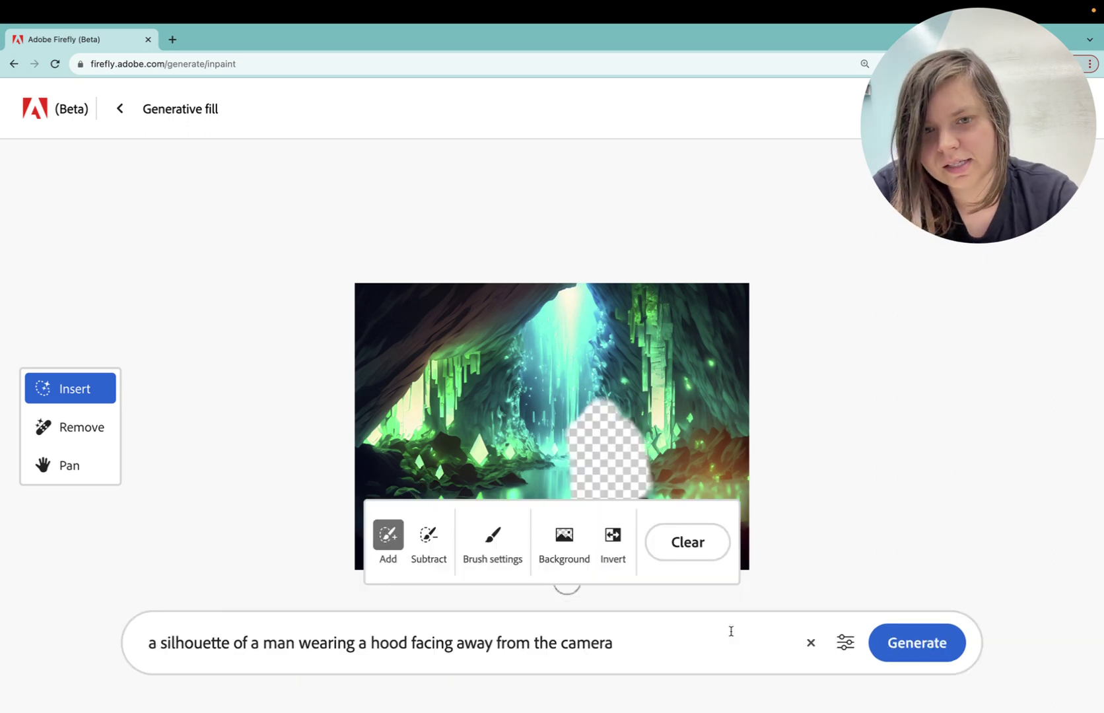
click(686, 542)
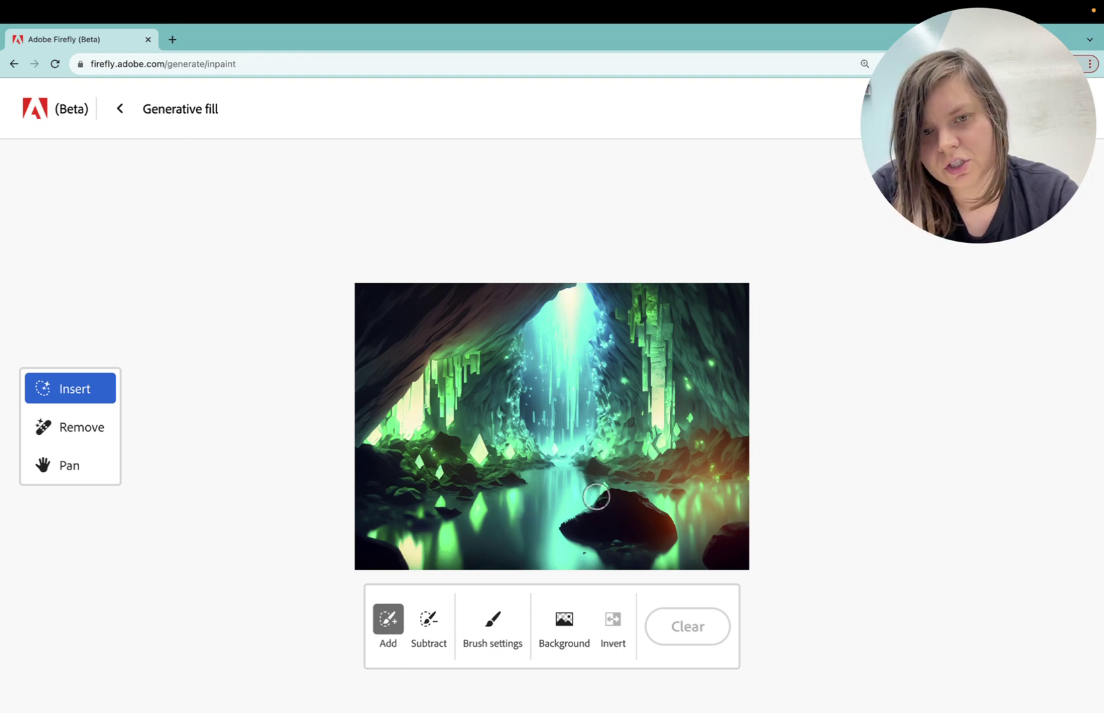
mouse_move(596, 496)
mouse_down()
mouse_move(606, 452)
mouse_move(610, 486)
mouse_move(623, 472)
mouse_move(615, 453)
mouse_move(602, 470)
mouse_move(595, 446)
mouse_move(594, 466)
mouse_move(603, 445)
mouse_up()
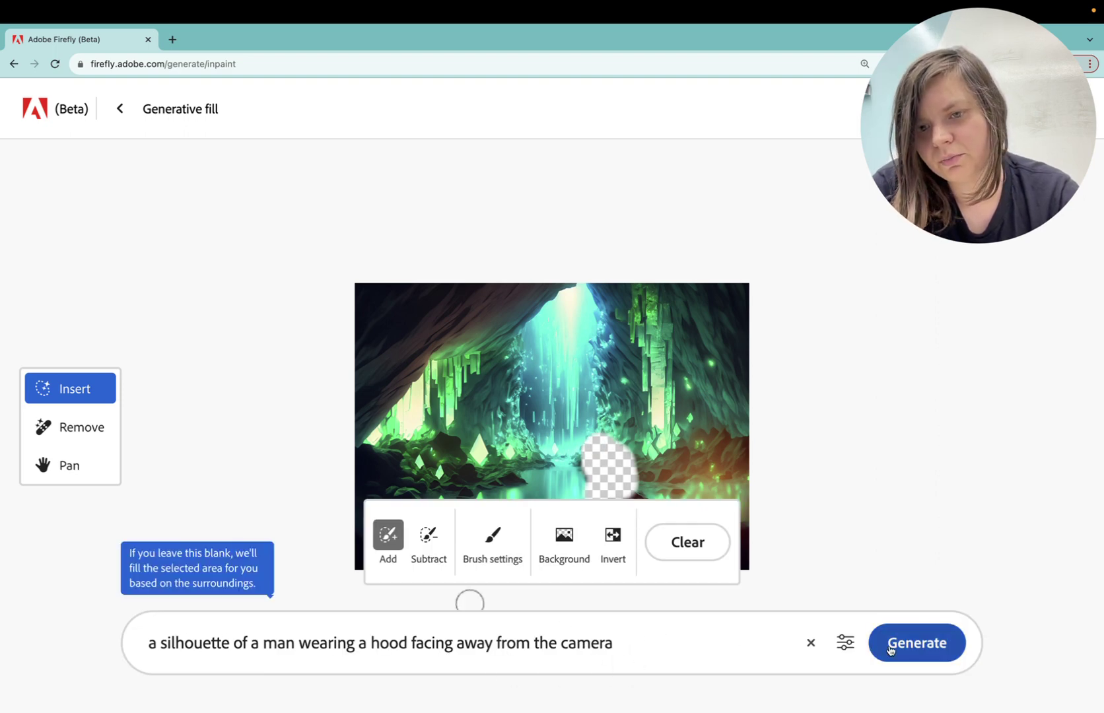
Generate hooded-figure fills, compare the four options, and request a fresh batch of variations
click(916, 642)
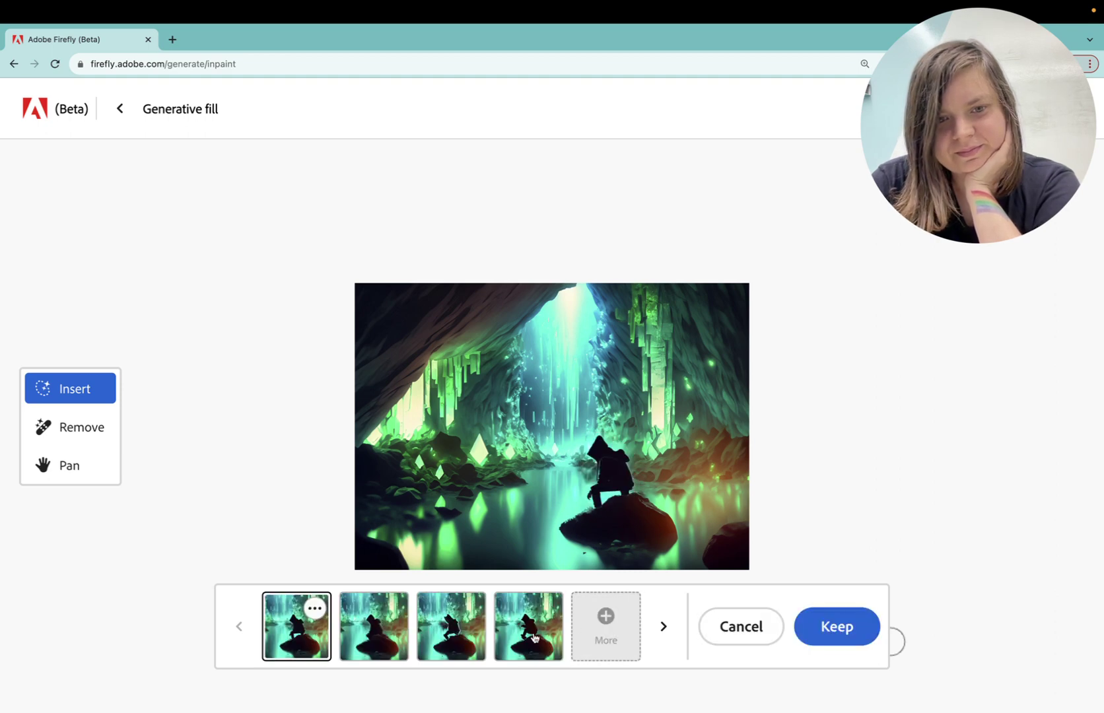
click(389, 641)
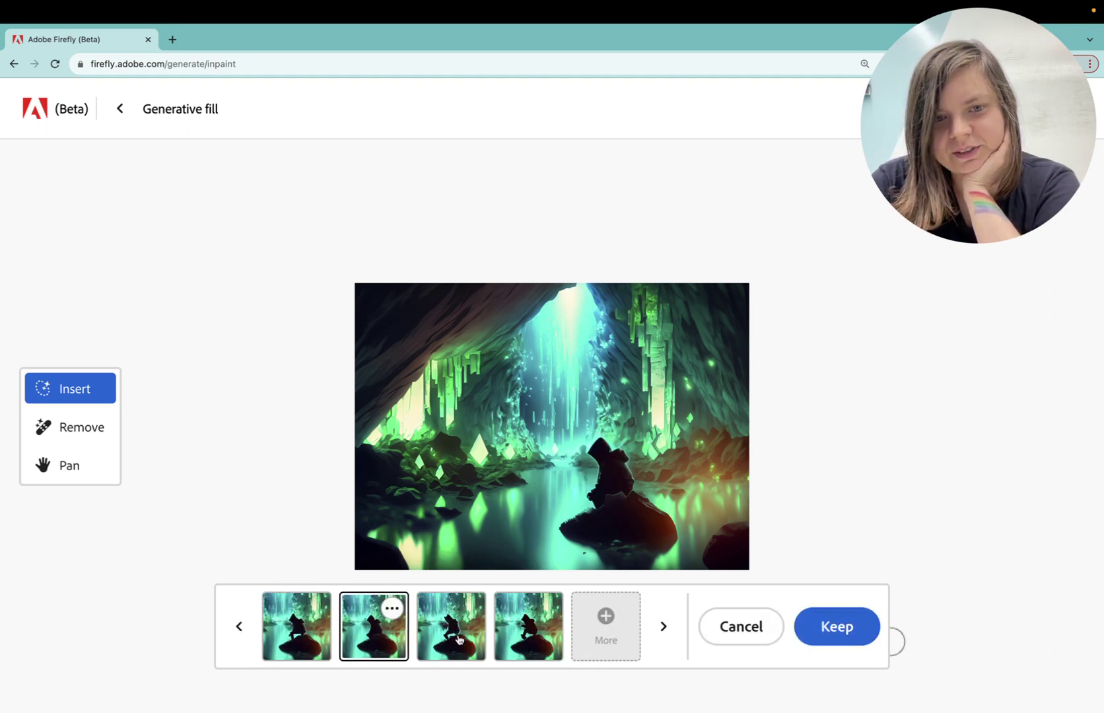
click(460, 638)
click(541, 639)
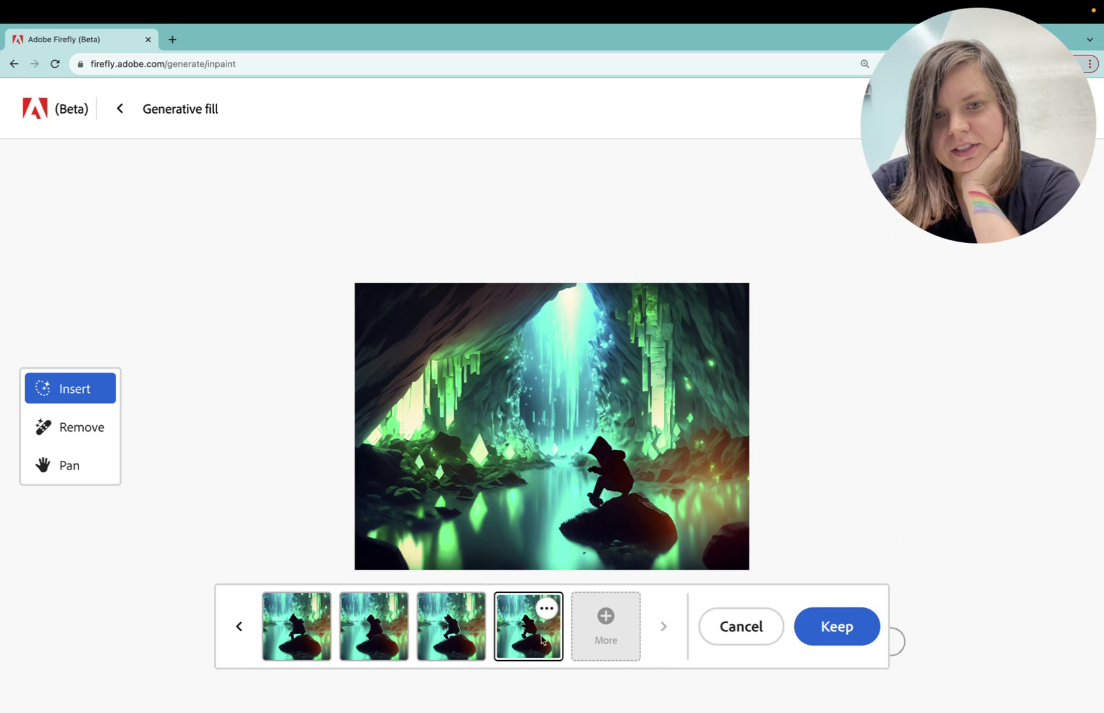
click(603, 637)
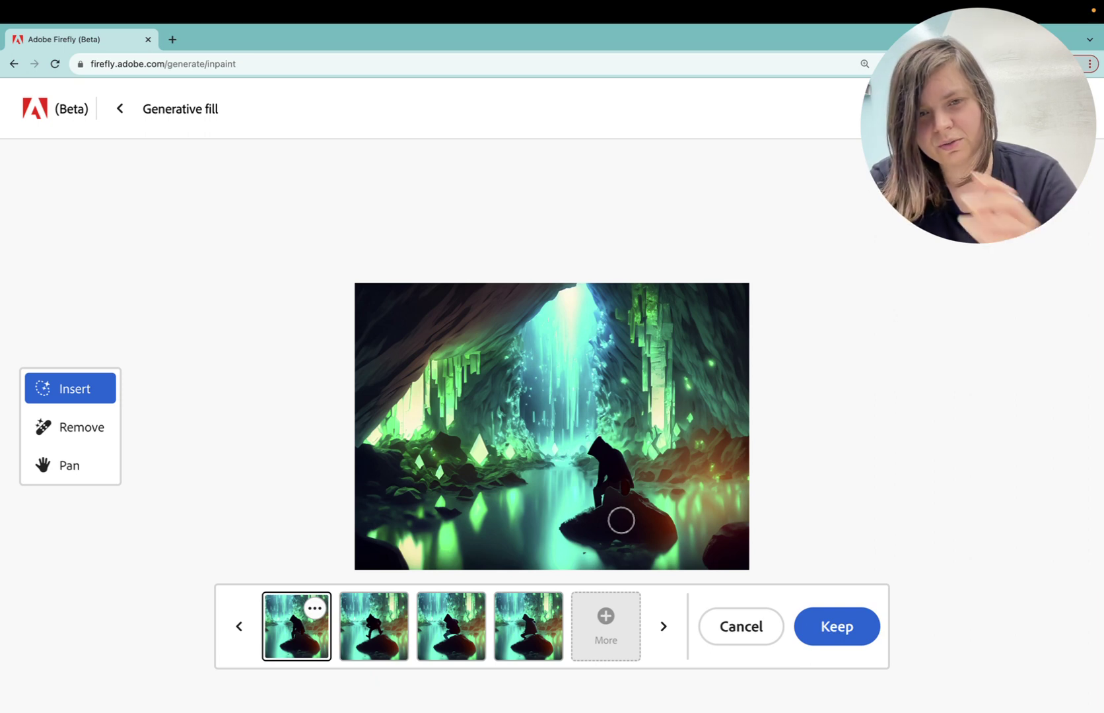
scroll(606, 501, down, 2)
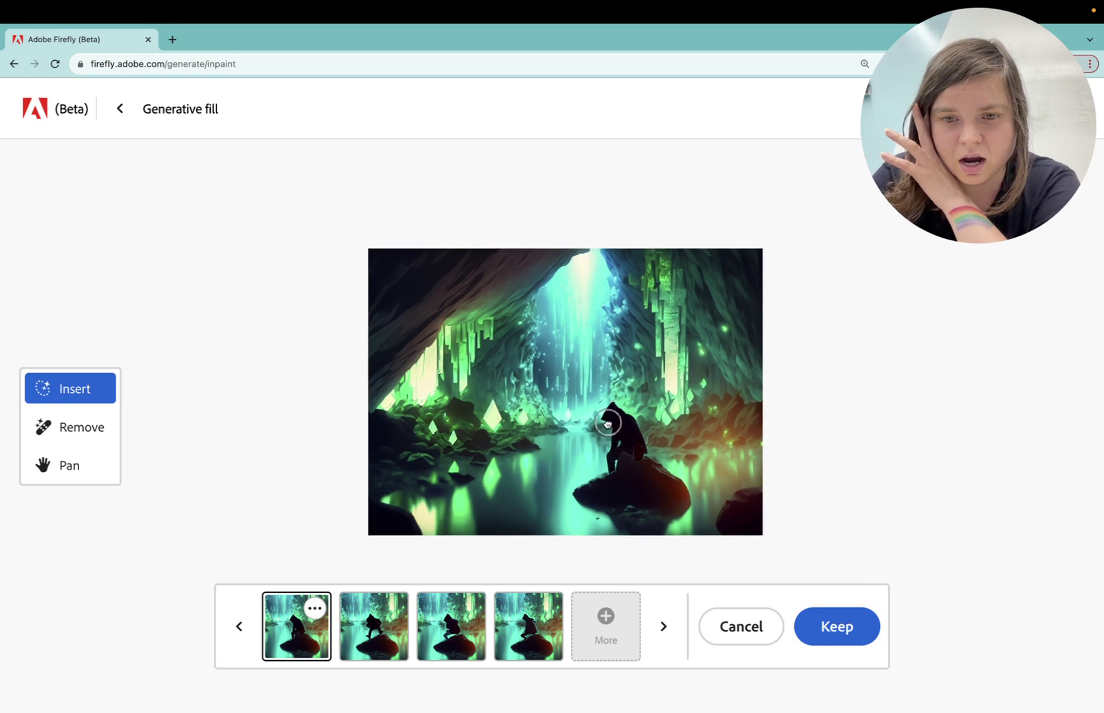
Keep the chosen hooded figure and mask a small spot on the rock beside it
click(851, 632)
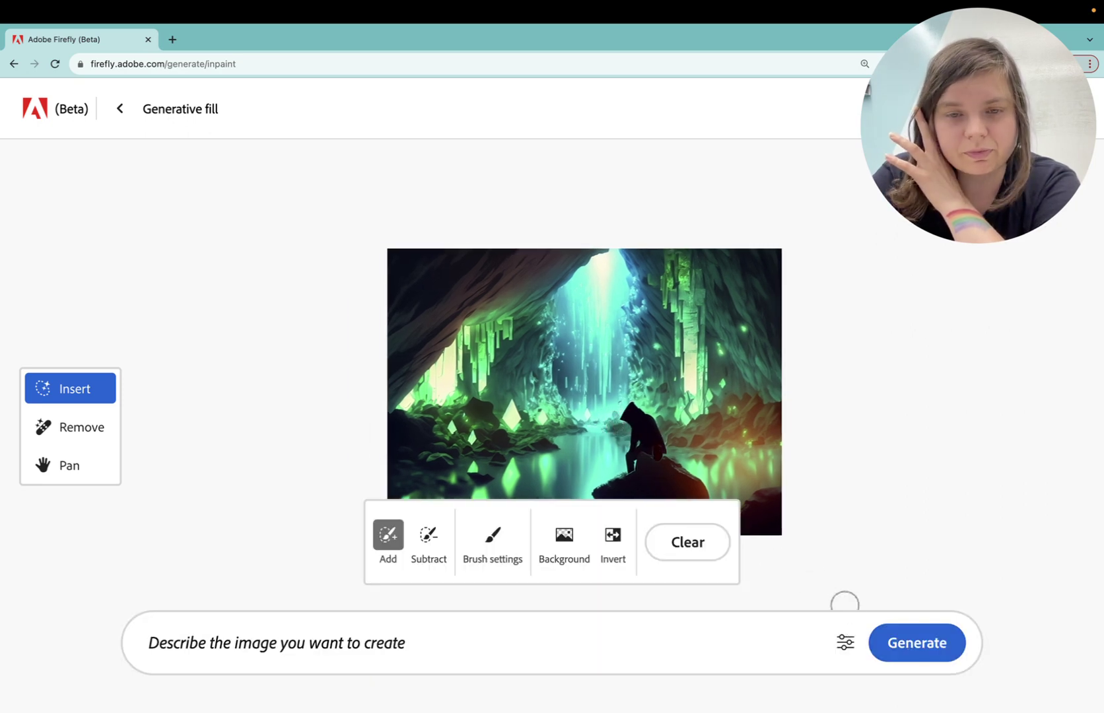
scroll(644, 418, down, 4)
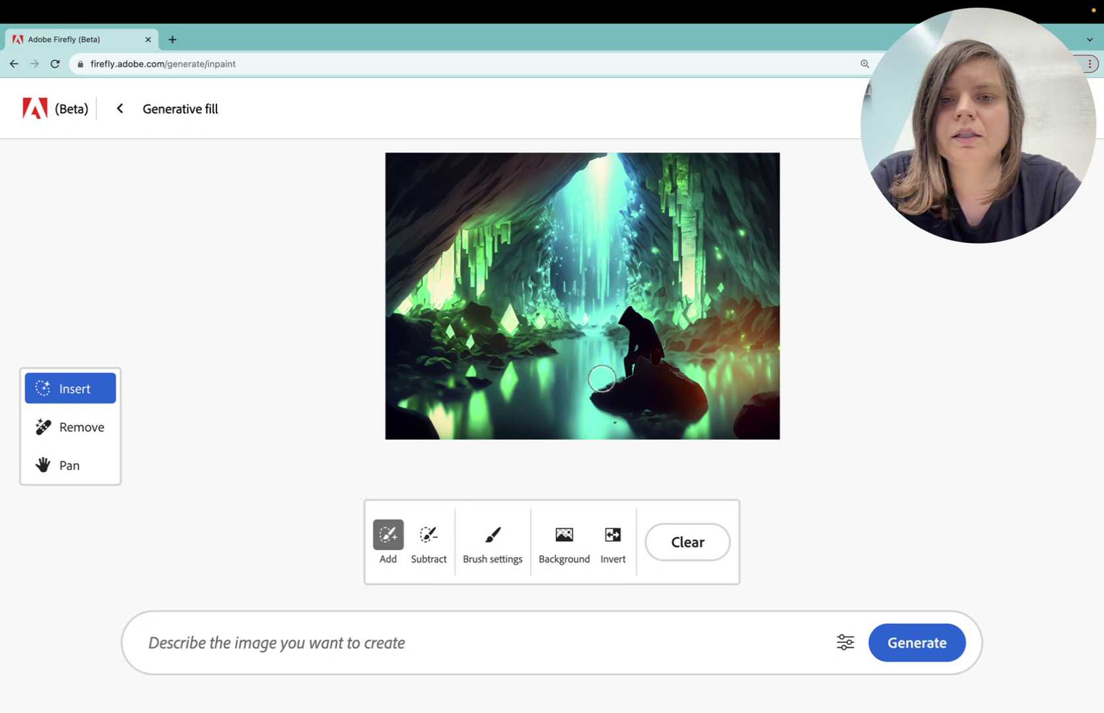
click(601, 378)
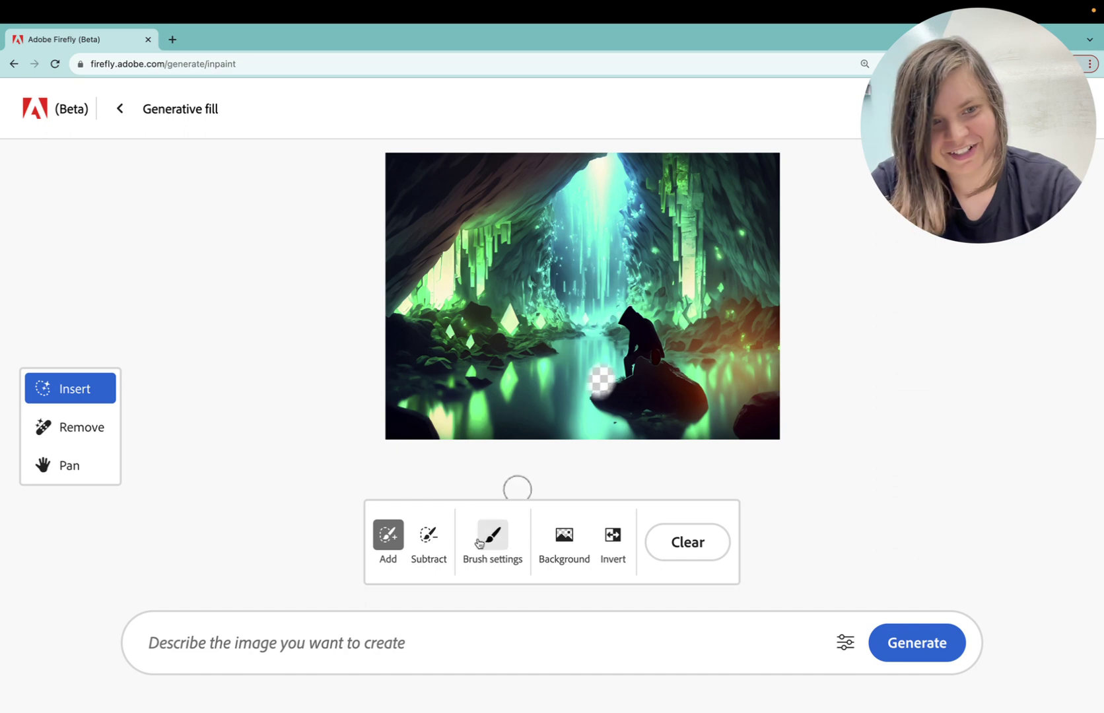
Generate fills for the prompt 'a black cat sitting on a rock'
click(456, 643)
text(a black )
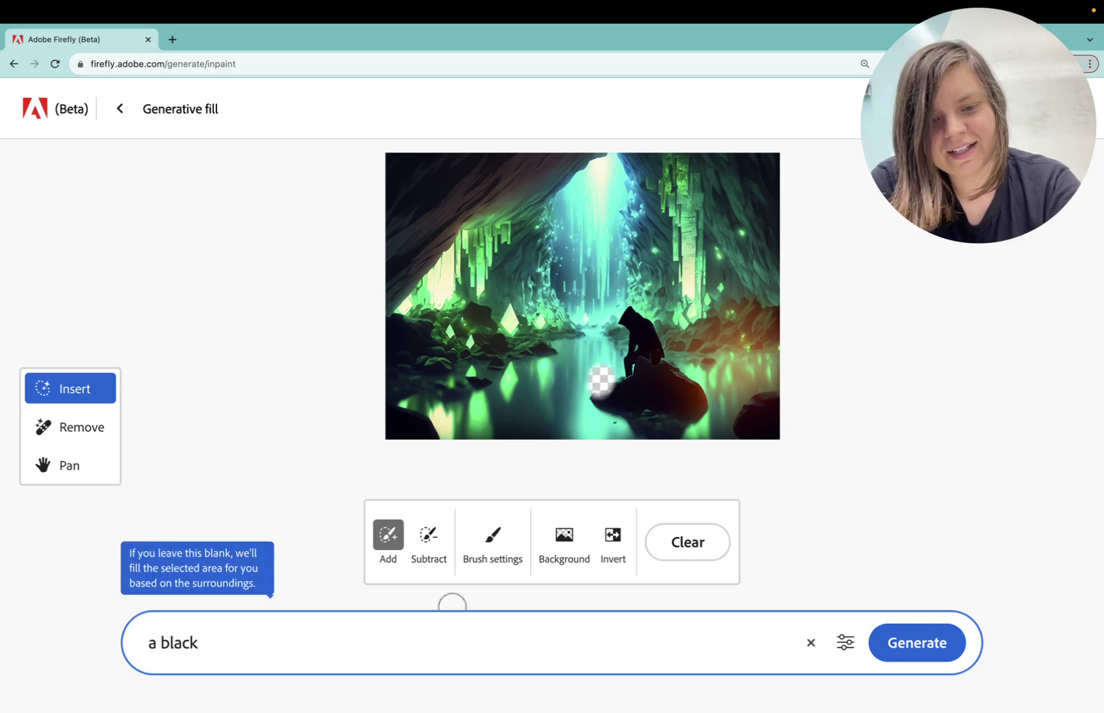
text(cat sitti)
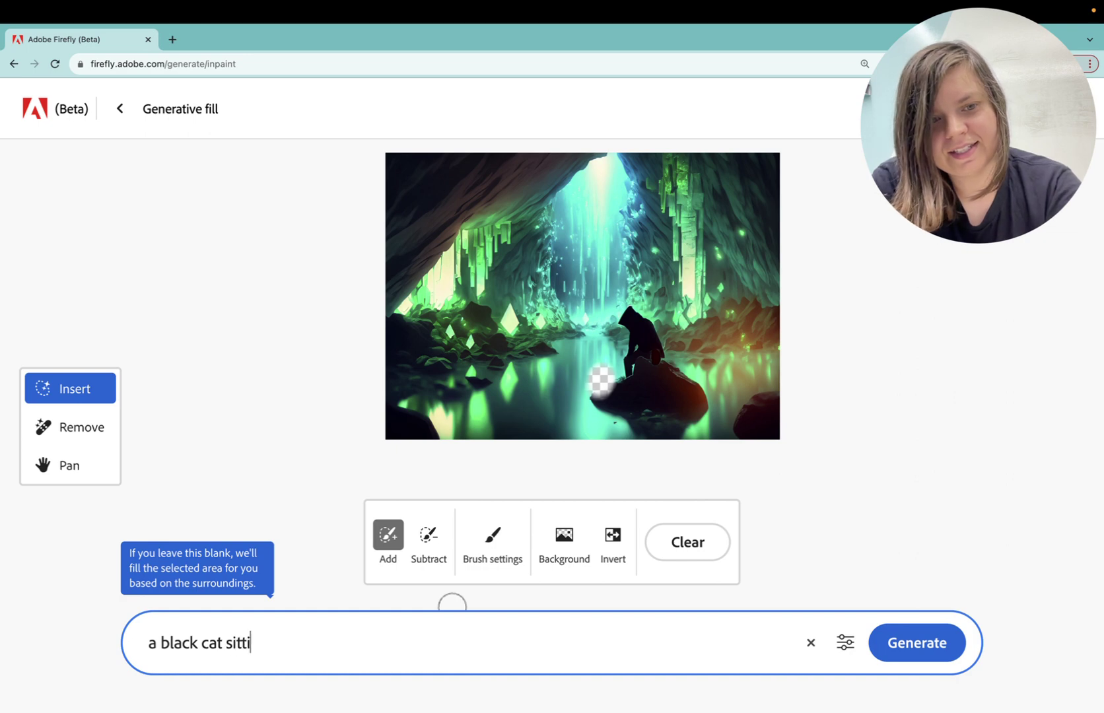
text(ng )
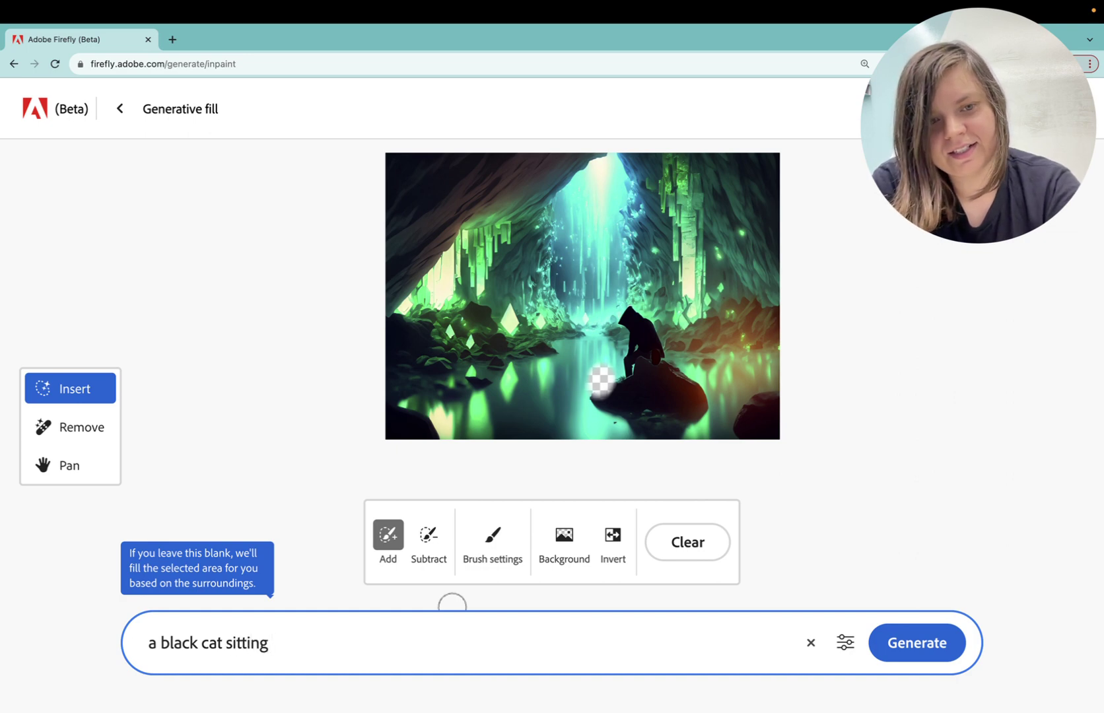
text(on a rock)
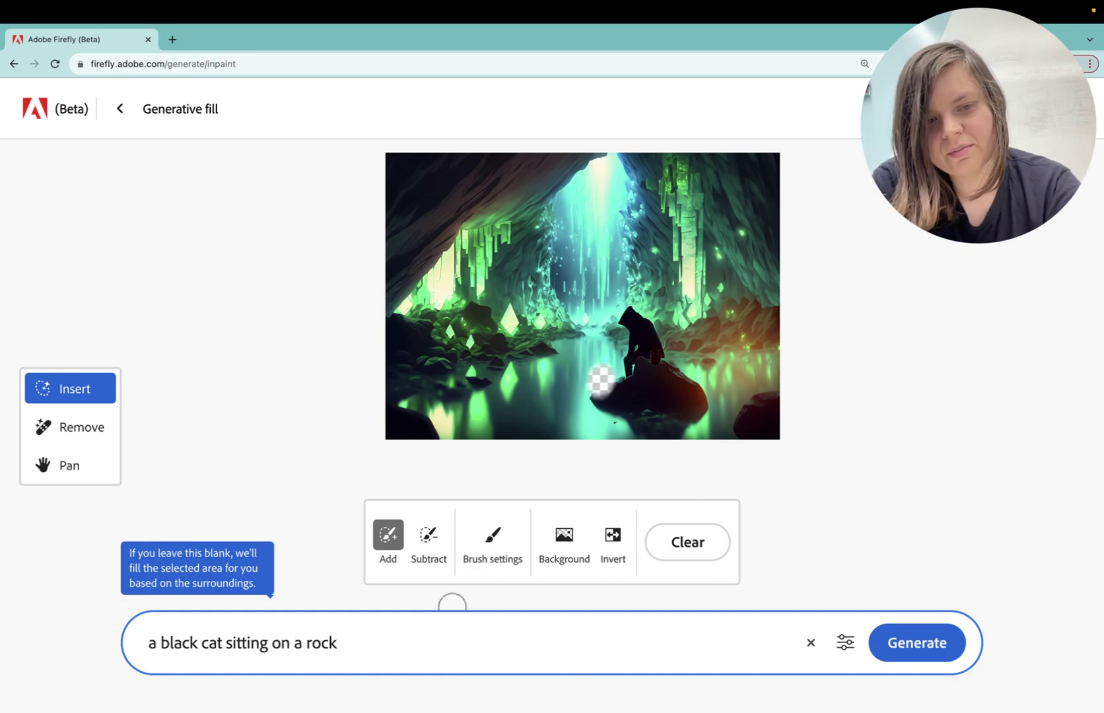
key(Return)
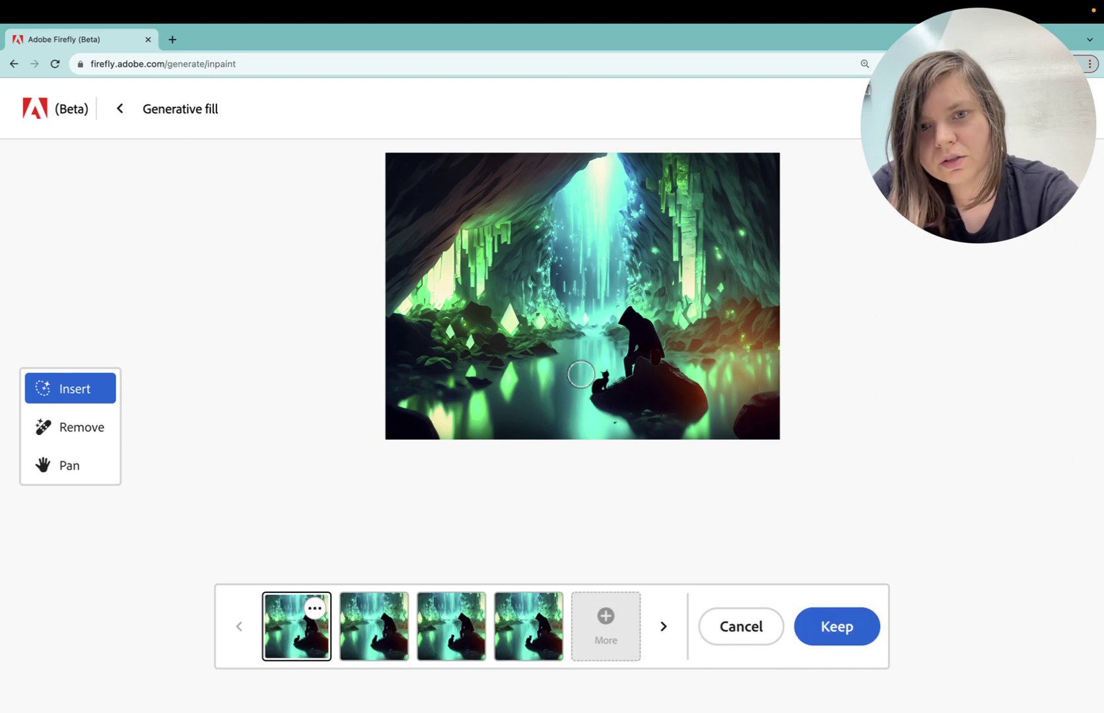
Compare the cat variations and keep the third, with the cat below the hooded figure
click(534, 645)
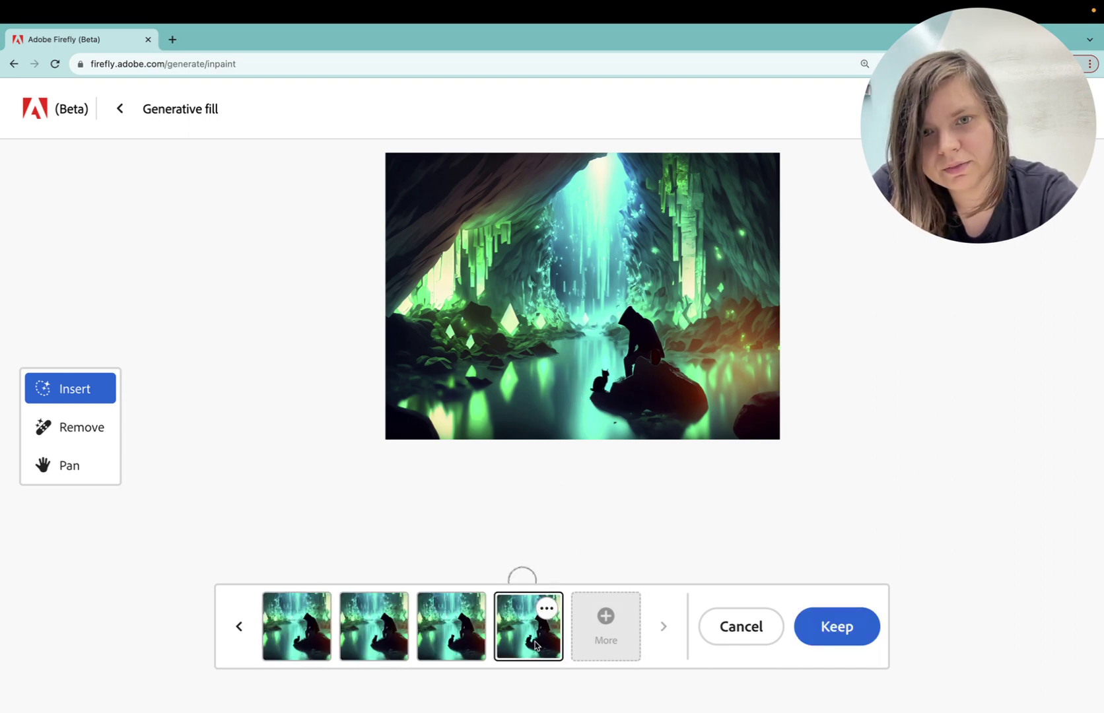
click(481, 637)
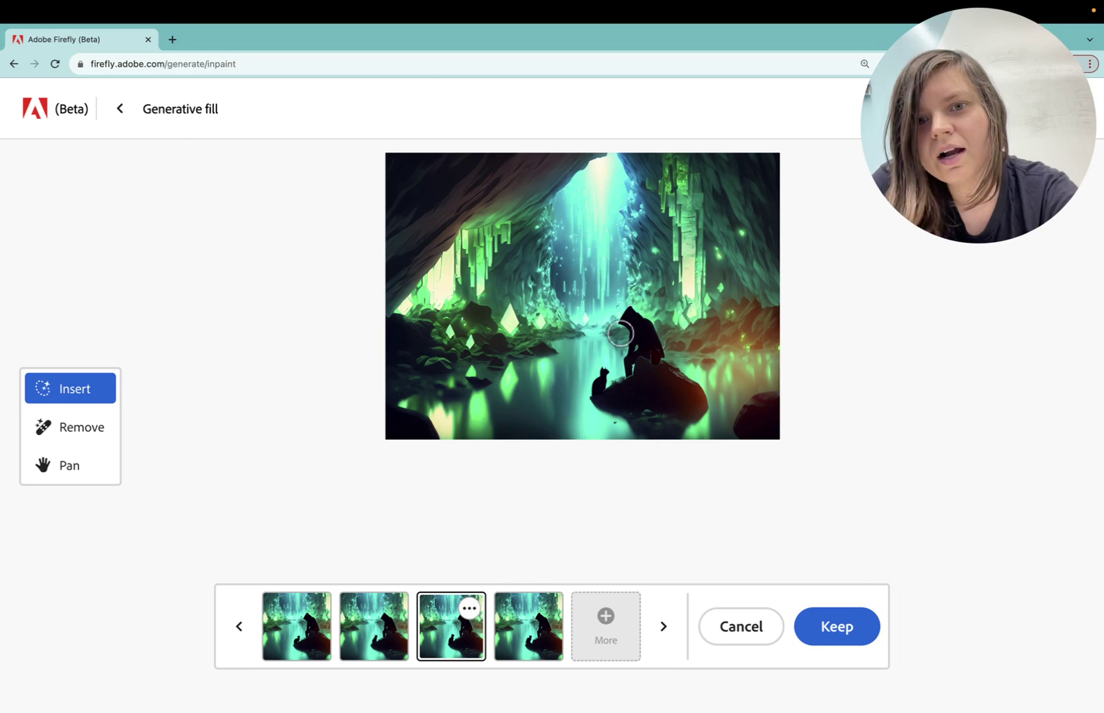
scroll(640, 303, down, 2)
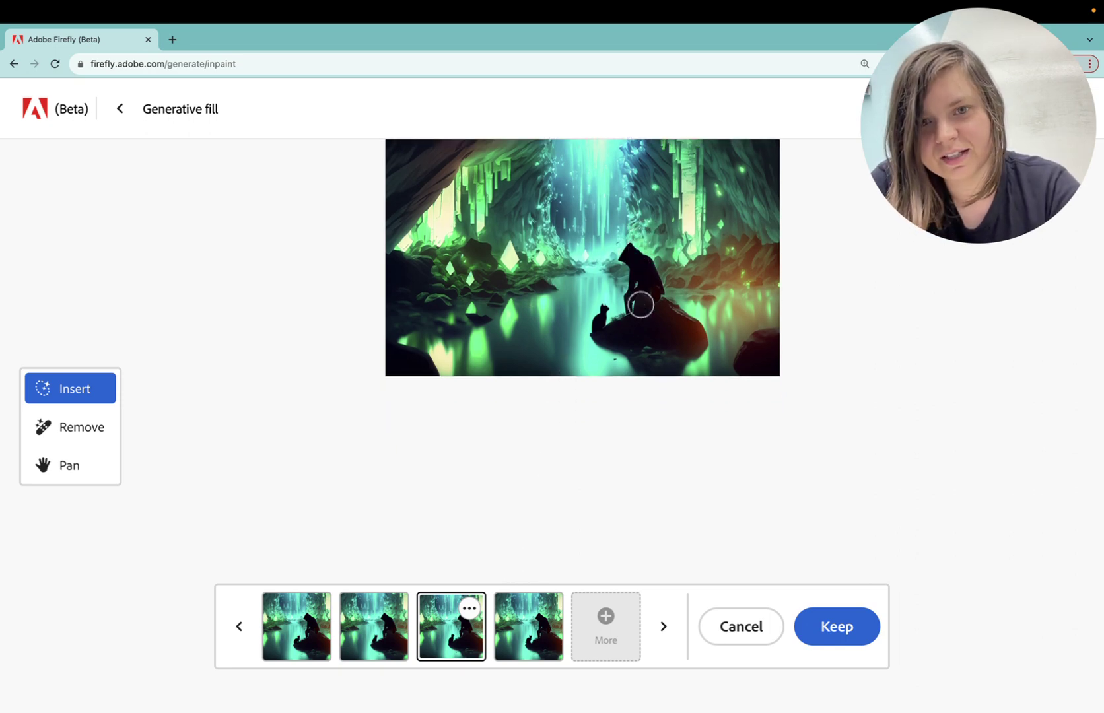
scroll(638, 306, up, 4)
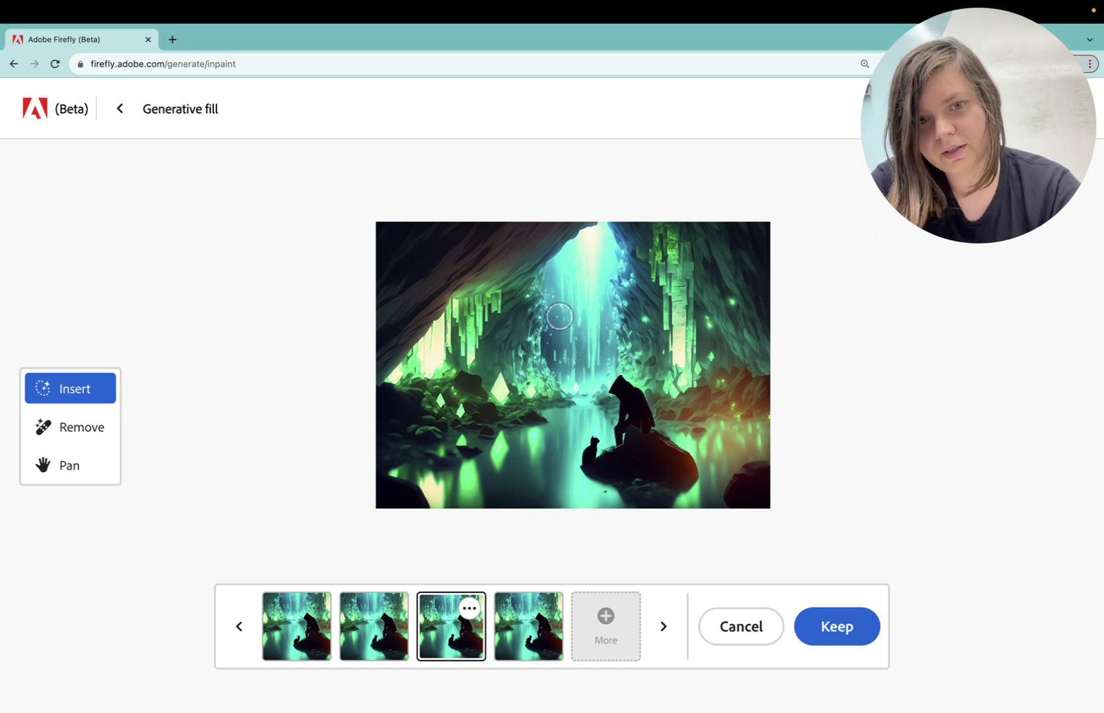
scroll(559, 318, down, 2)
scroll(559, 318, up, 4)
scroll(559, 314, down, 2)
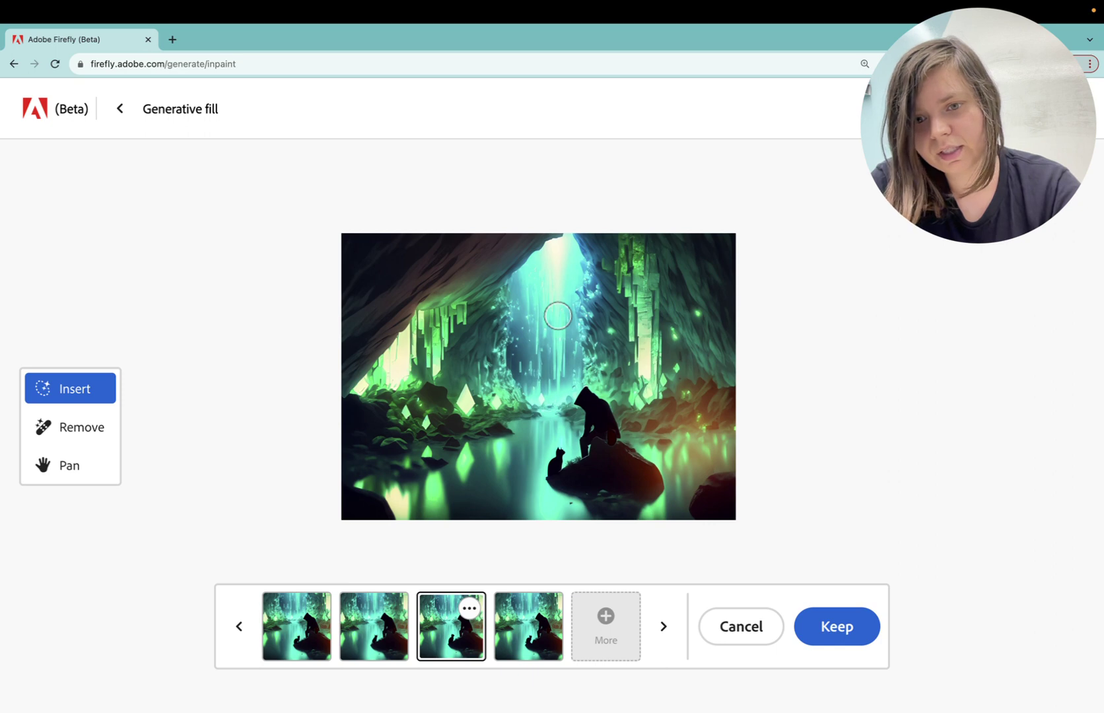
click(850, 626)
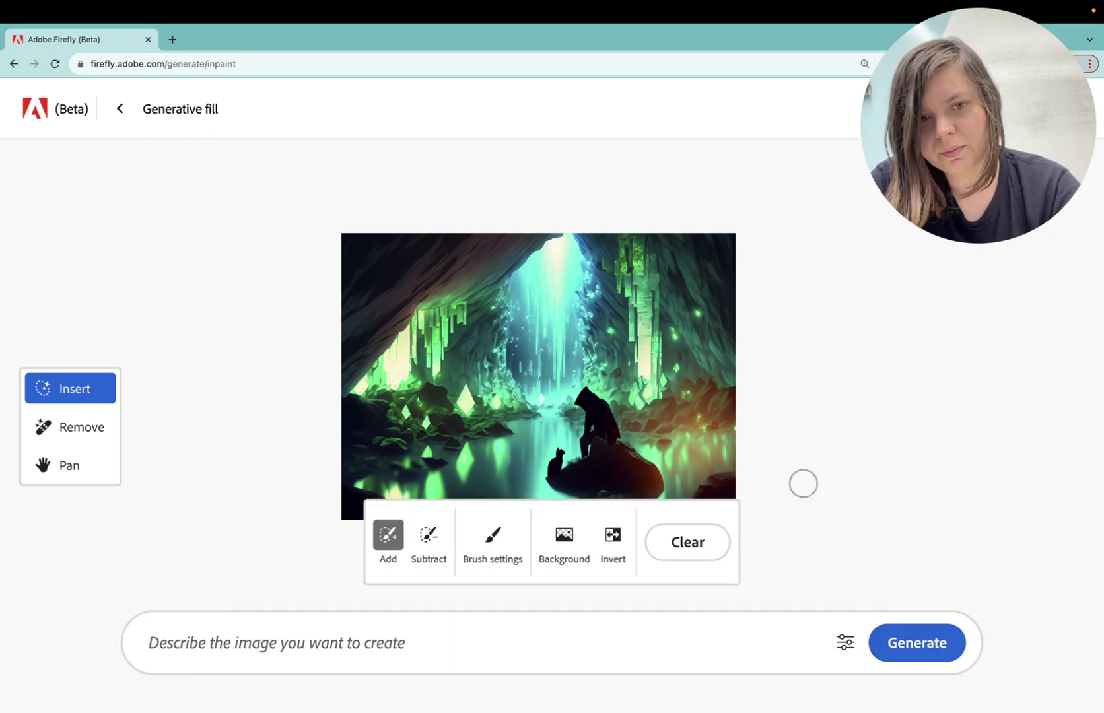
scroll(720, 417, down, 2)
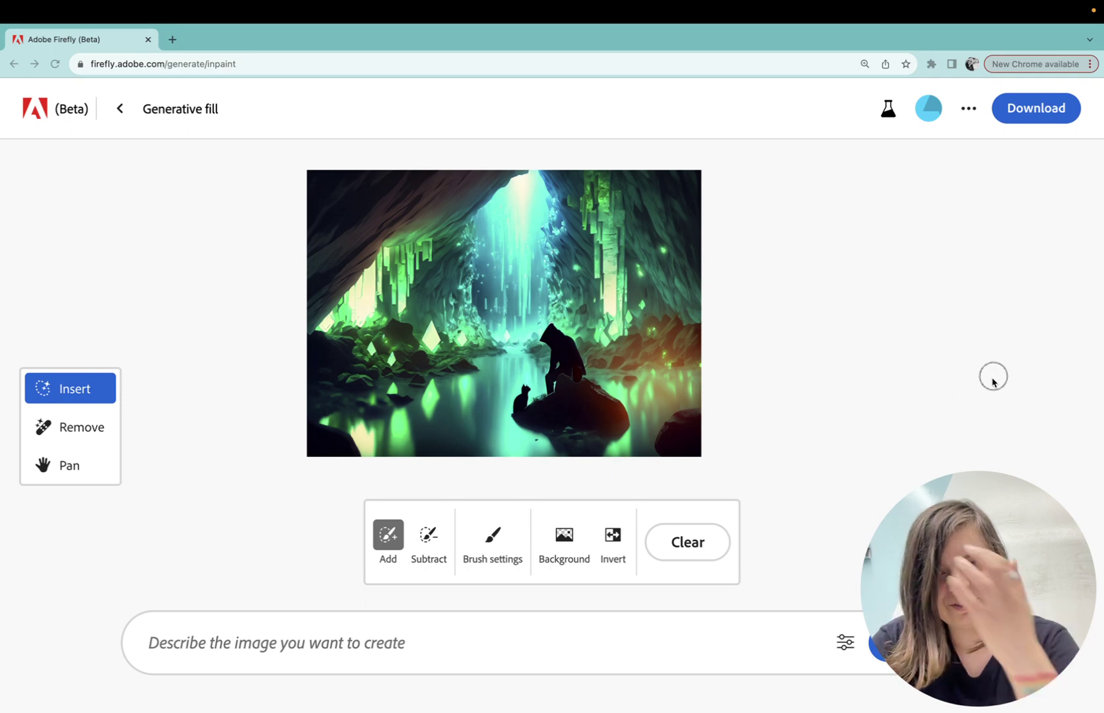
Download the image as 'Firefly Inpaint 20230803194943.png' and open it in Preview
click(1028, 113)
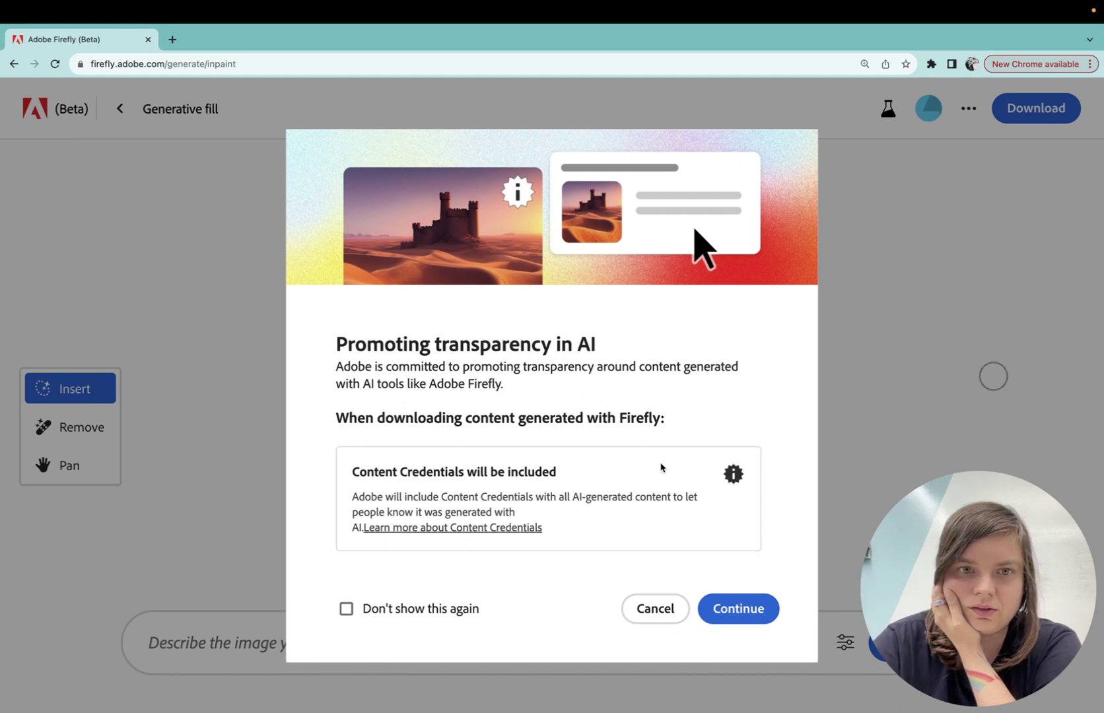
click(744, 618)
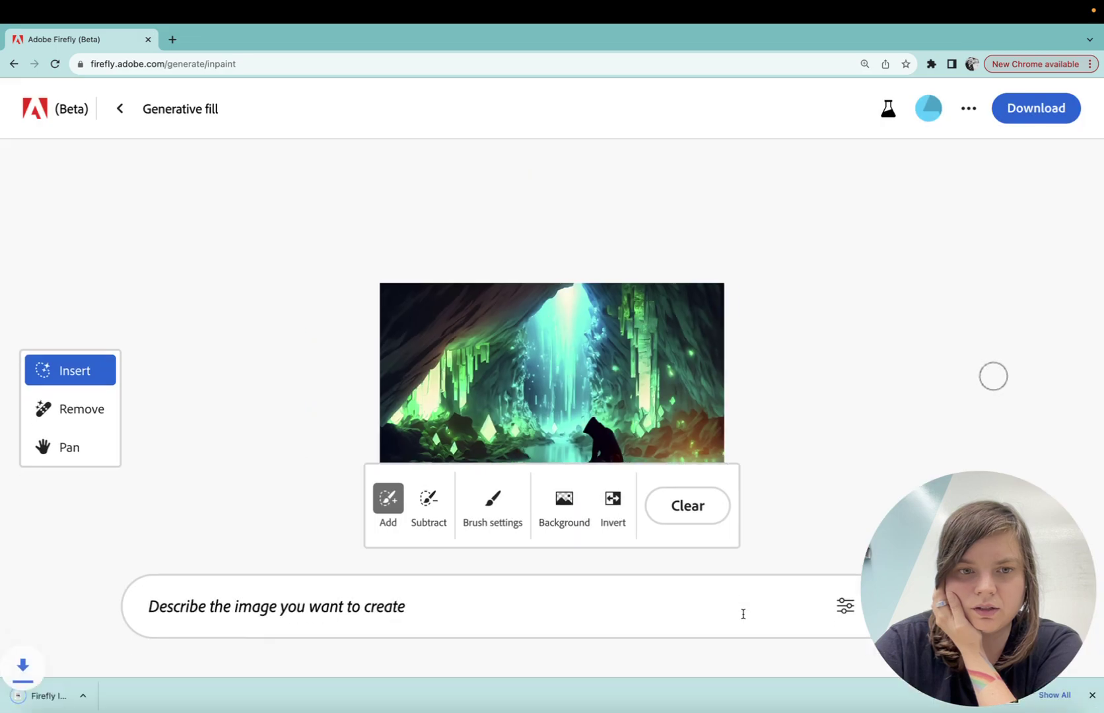
click(73, 695)
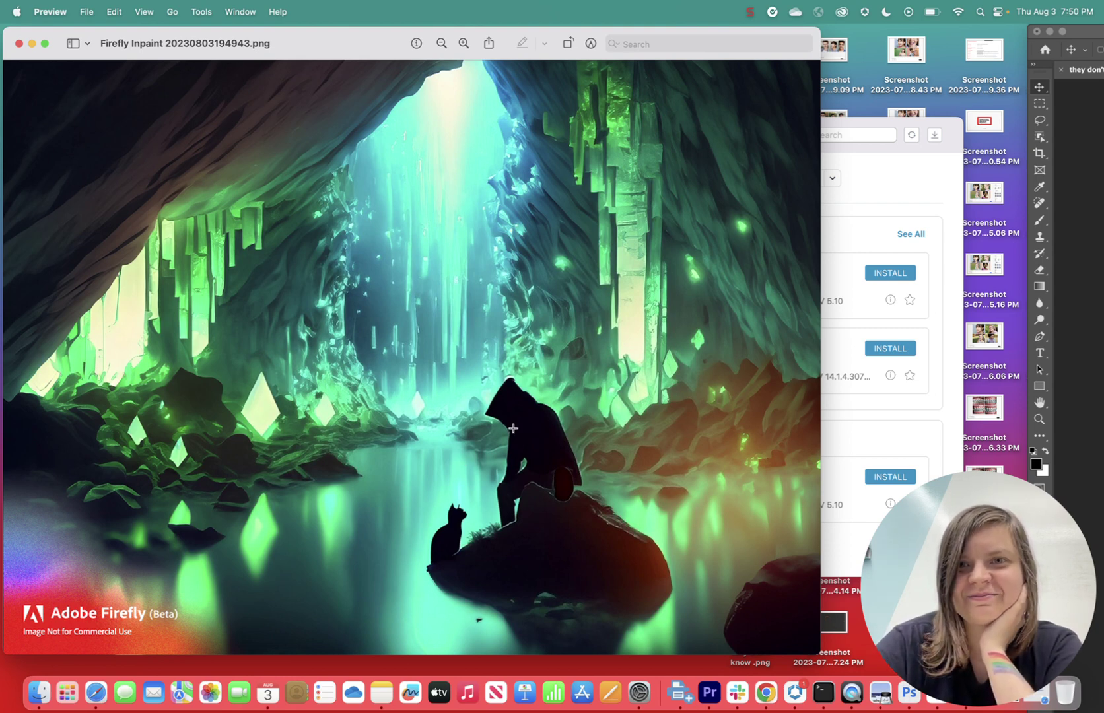
click(749, 12)
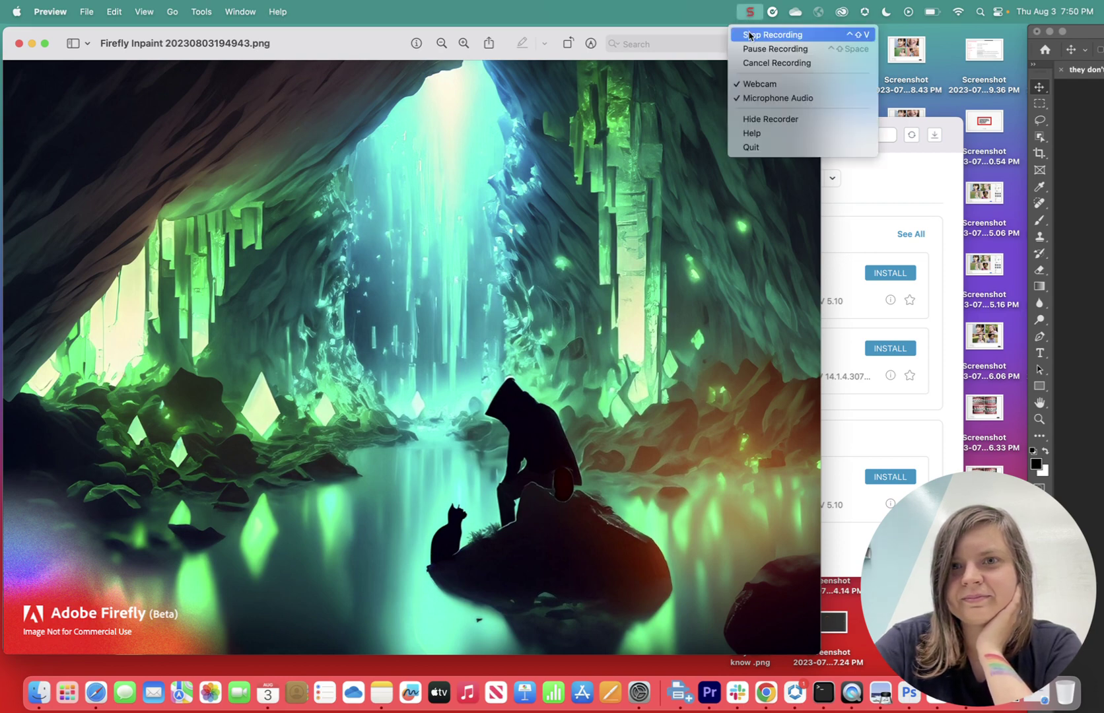